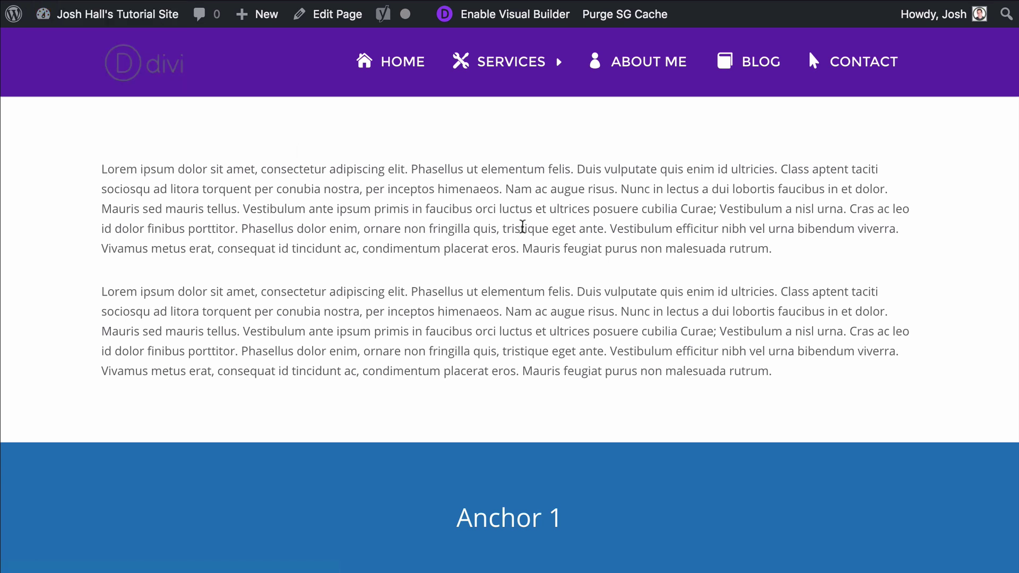
pyautogui.scroll(-3, 696, 196)
pyautogui.scroll(3, 695, 199)
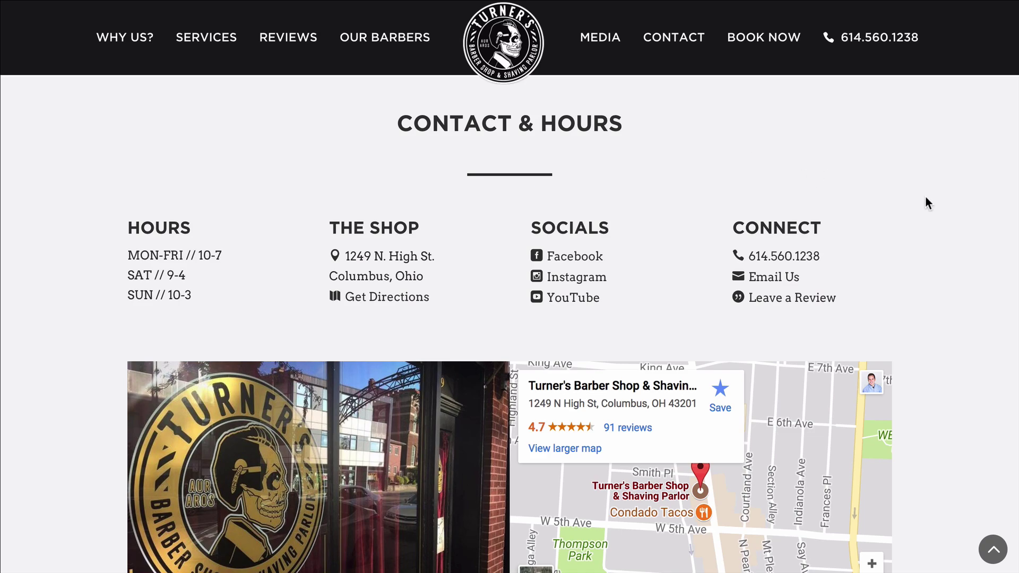
# Return to the top of the barbershop page and look through its sections down to the barbers' profiles.
pyautogui.scroll(1, 925, 196)
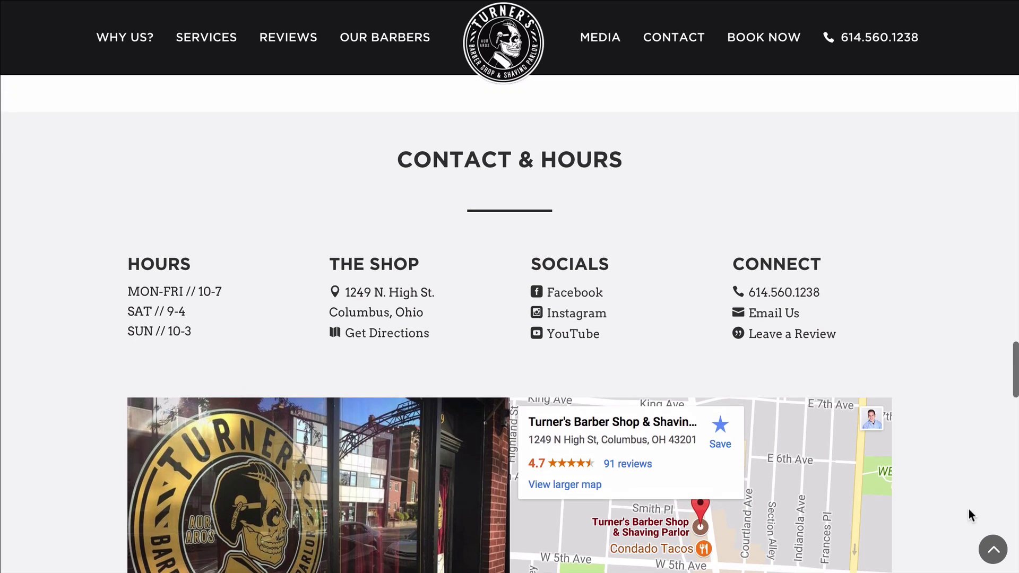
pyautogui.click(993, 550)
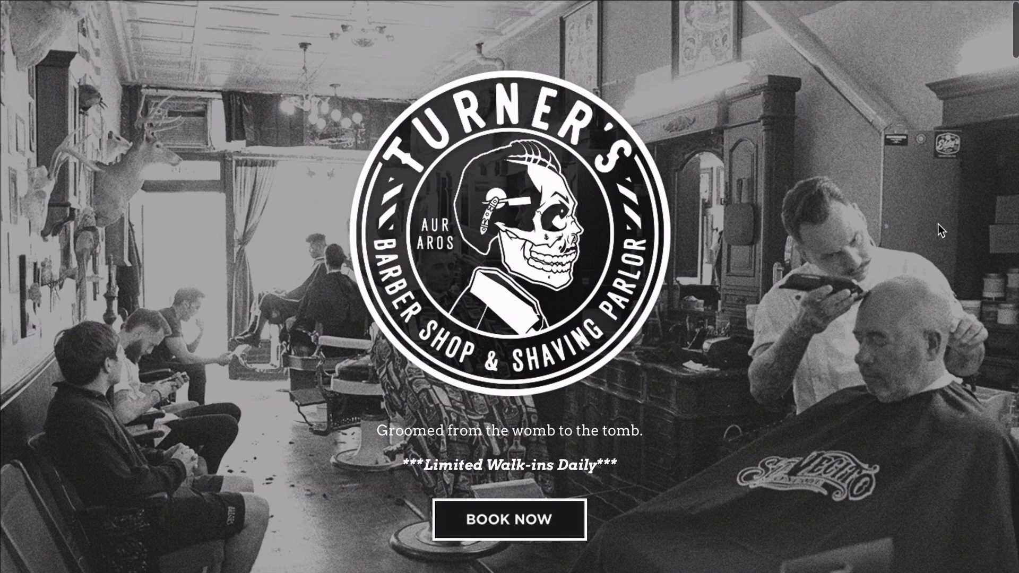
pyautogui.scroll(-10, 938, 224)
pyautogui.scroll(-15, 938, 224)
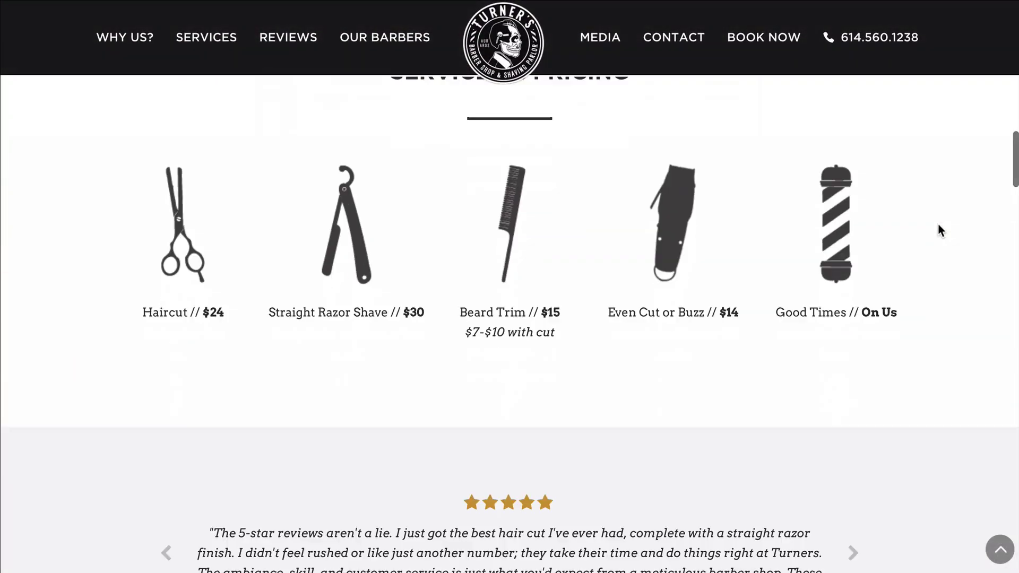
pyautogui.scroll(-3, 939, 228)
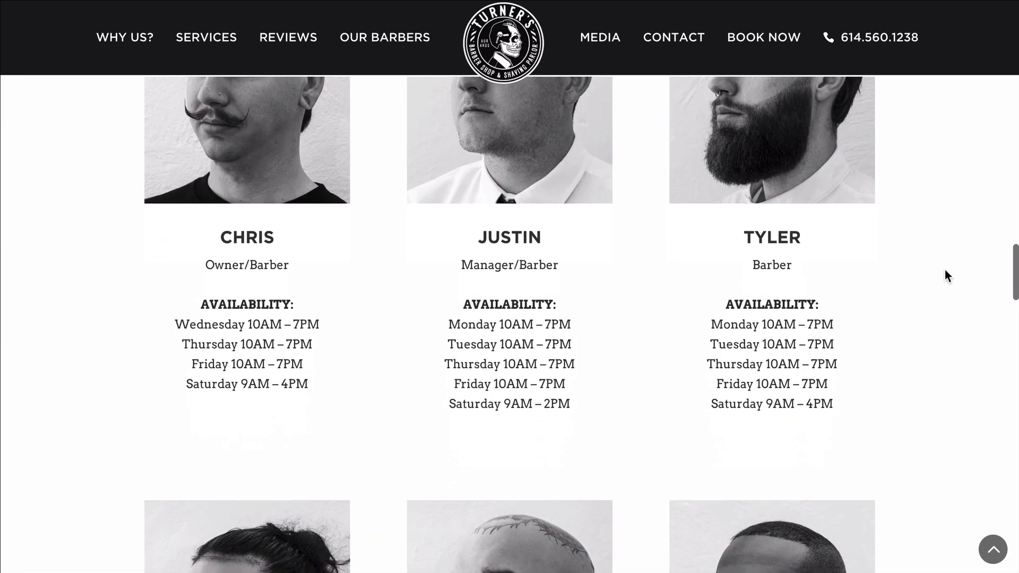
pyautogui.scroll(2, 944, 276)
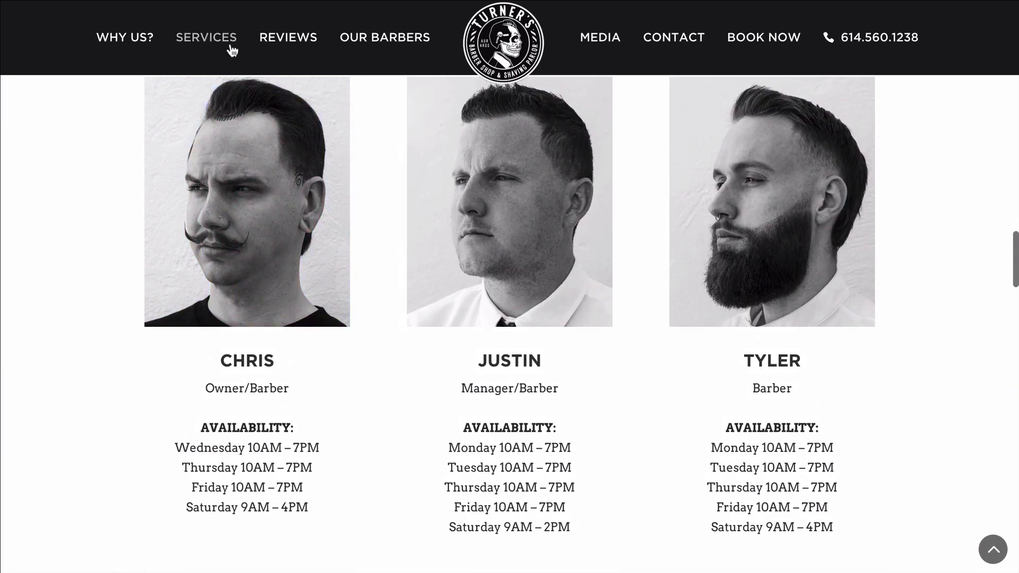
# Follow the barbershop site's anchor links to Reviews, Our Barbers and Media.
pyautogui.click(298, 48)
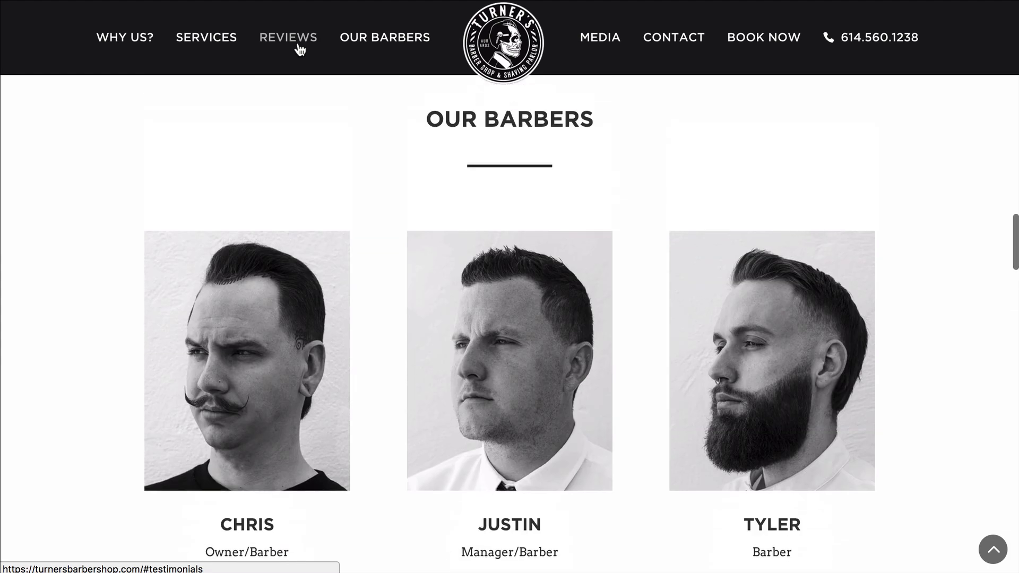
pyautogui.click(405, 43)
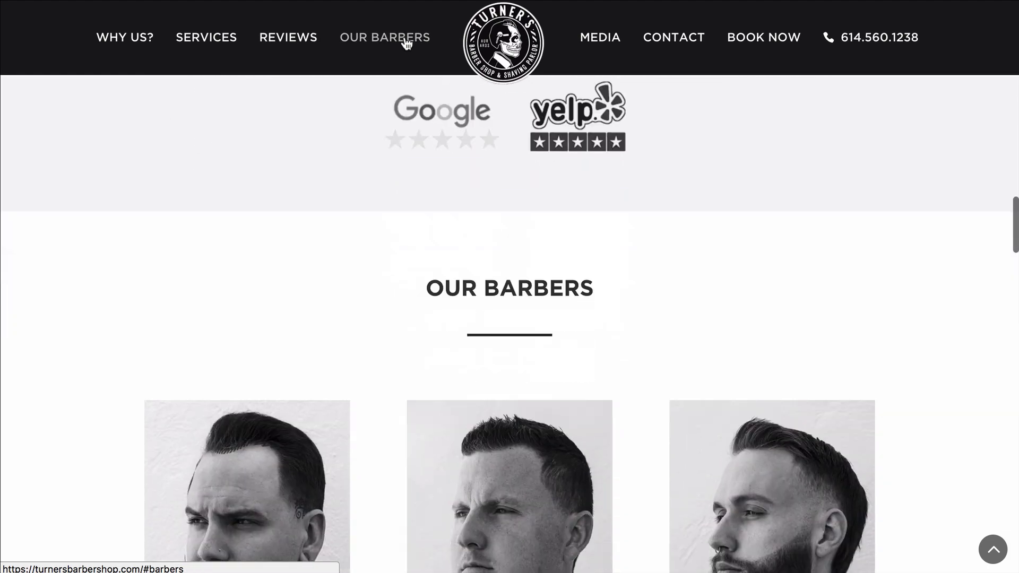
pyautogui.click(603, 46)
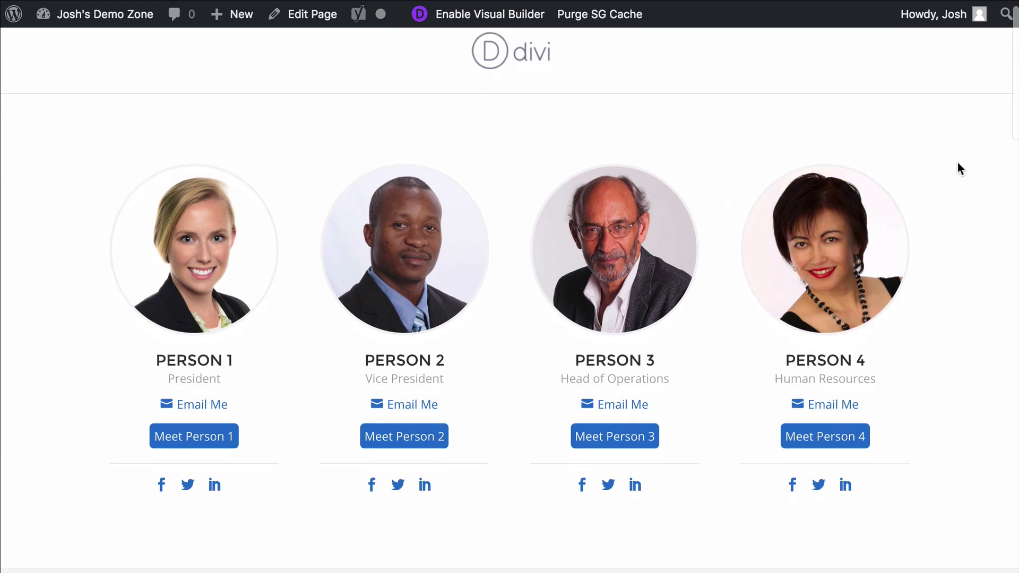
# Jump to the Person 3 bio on the team page, and return to the team overview.
pyautogui.scroll(-2, 957, 168)
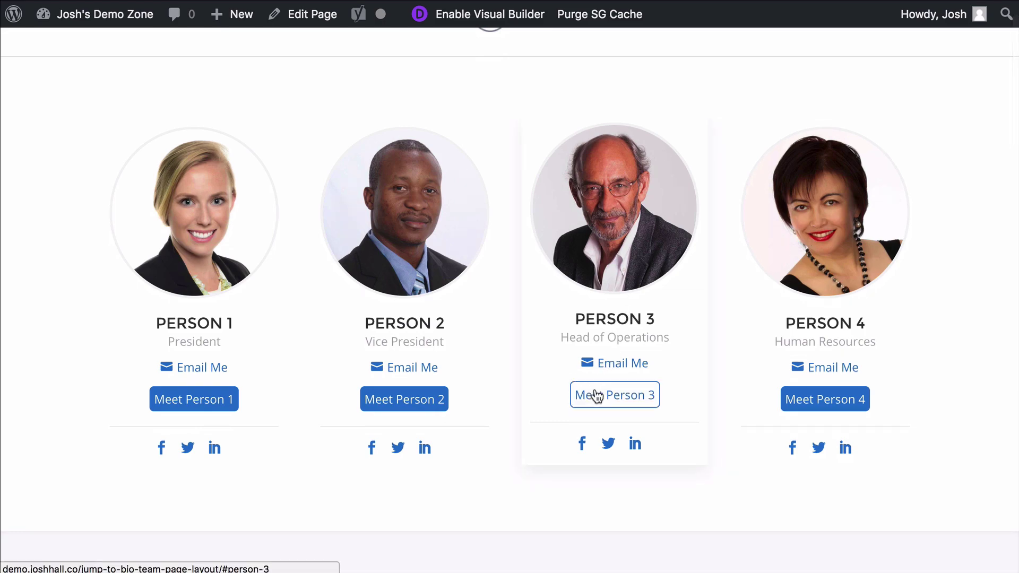
pyautogui.click(624, 406)
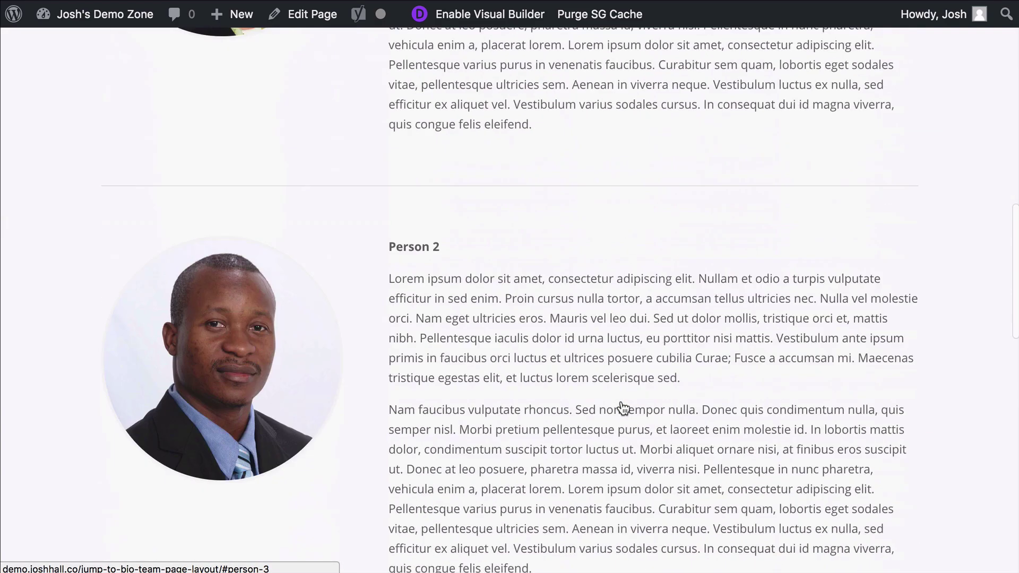
pyautogui.scroll(15, 602, 331)
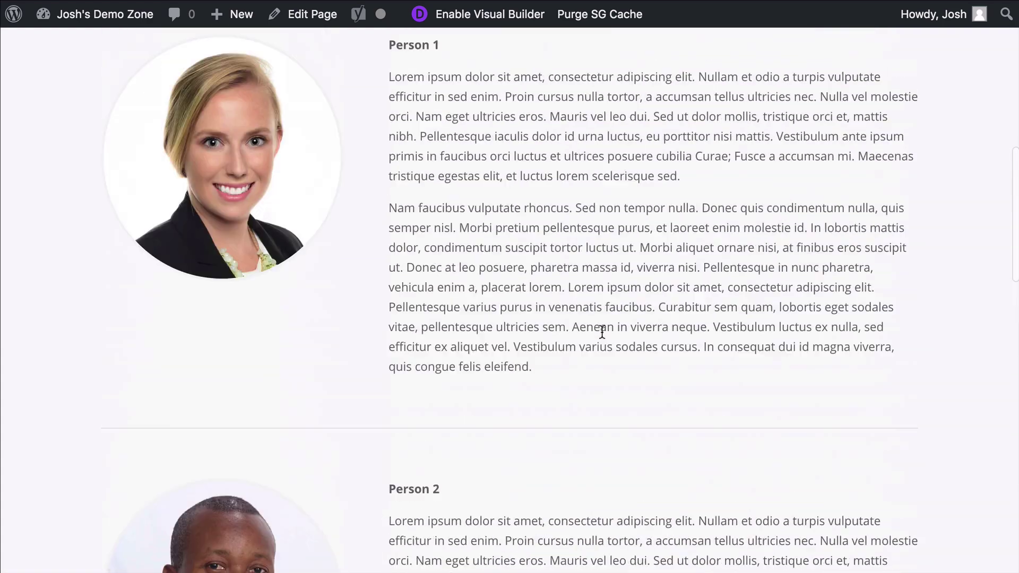
pyautogui.scroll(3, 506, 303)
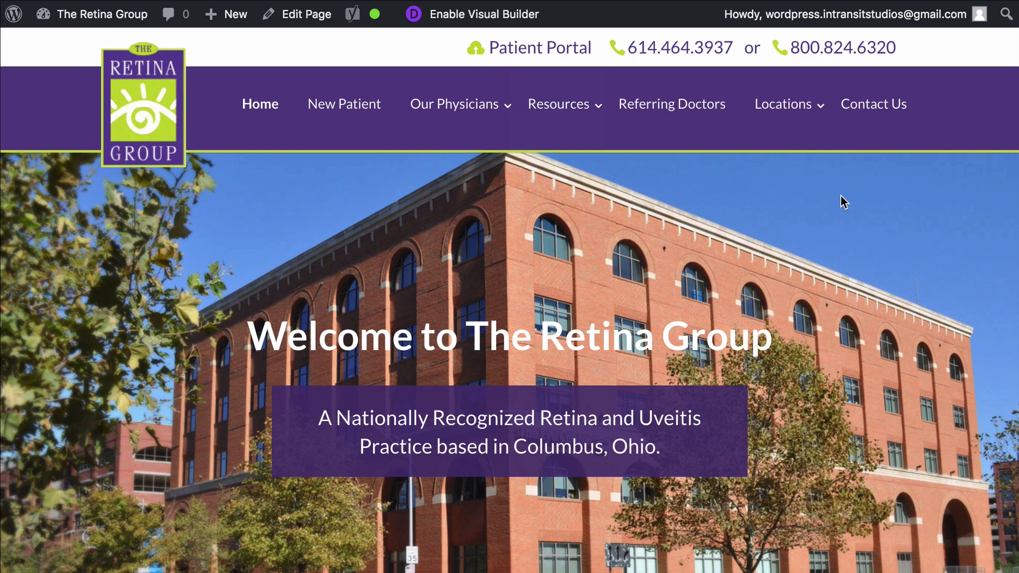
# Open The Retina Group's Office Locations page and jump to the Delaware location.
pyautogui.moveTo(790, 107)
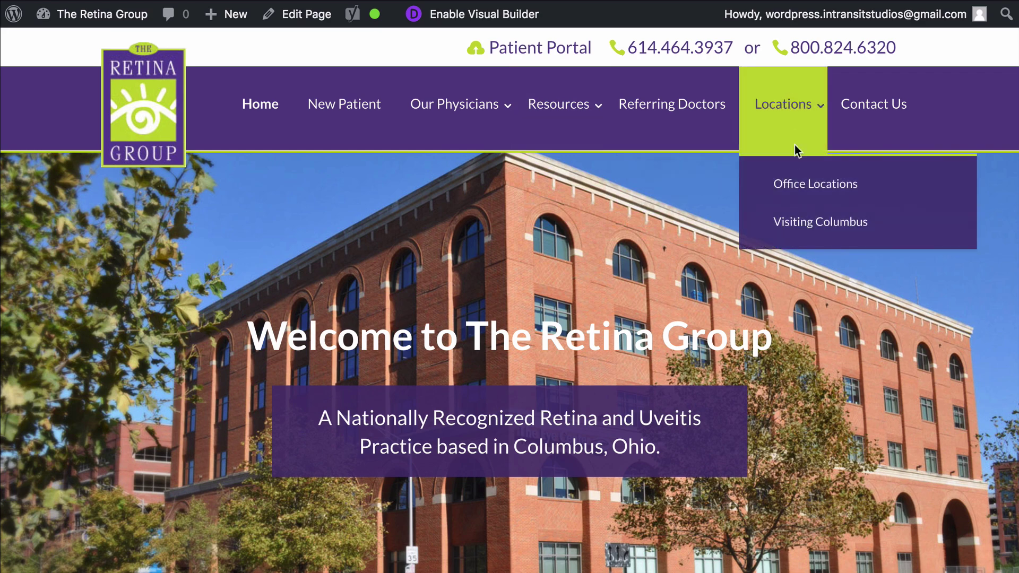
pyautogui.click(800, 183)
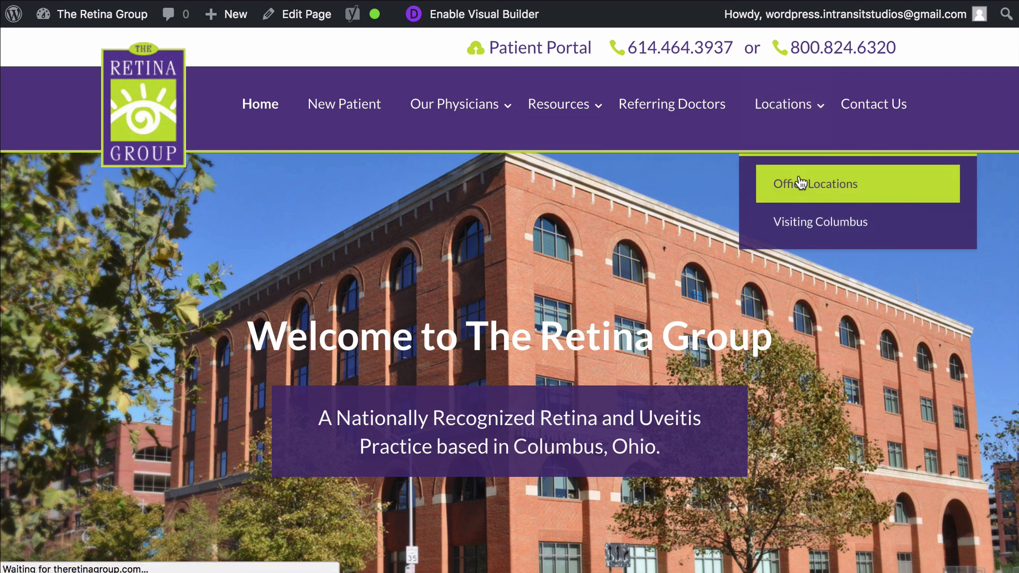
pyautogui.scroll(-2, 941, 212)
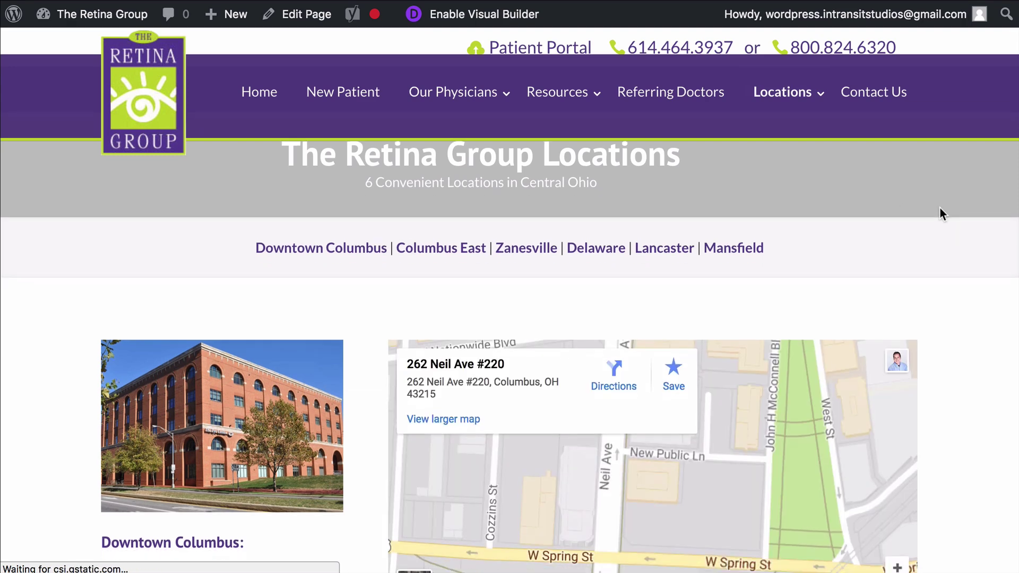
pyautogui.scroll(5, 964, 208)
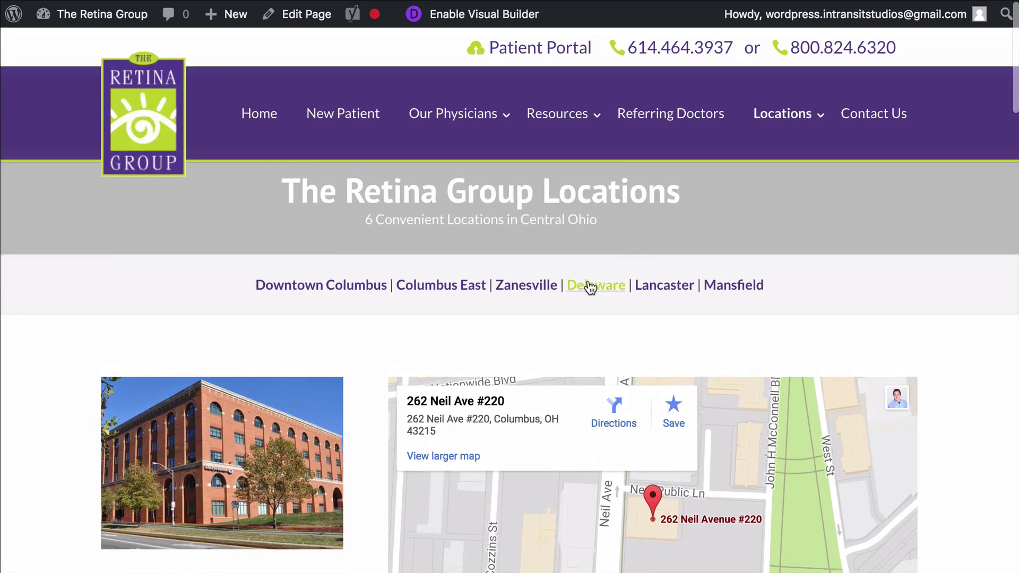
pyautogui.click(587, 283)
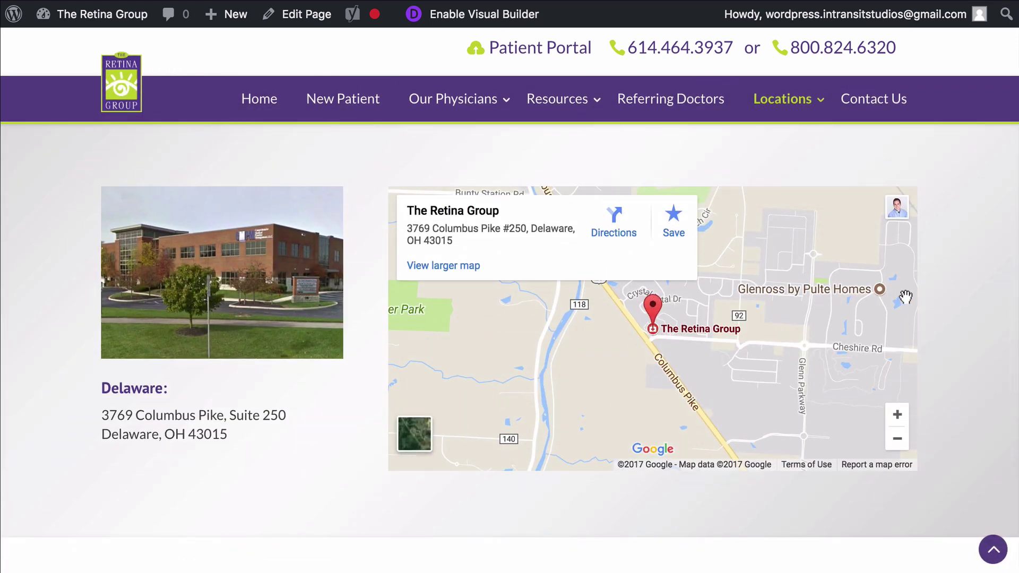
# Go back to The Retina Group home page and follow the Columbus East image link in its locations section.
pyautogui.click(259, 99)
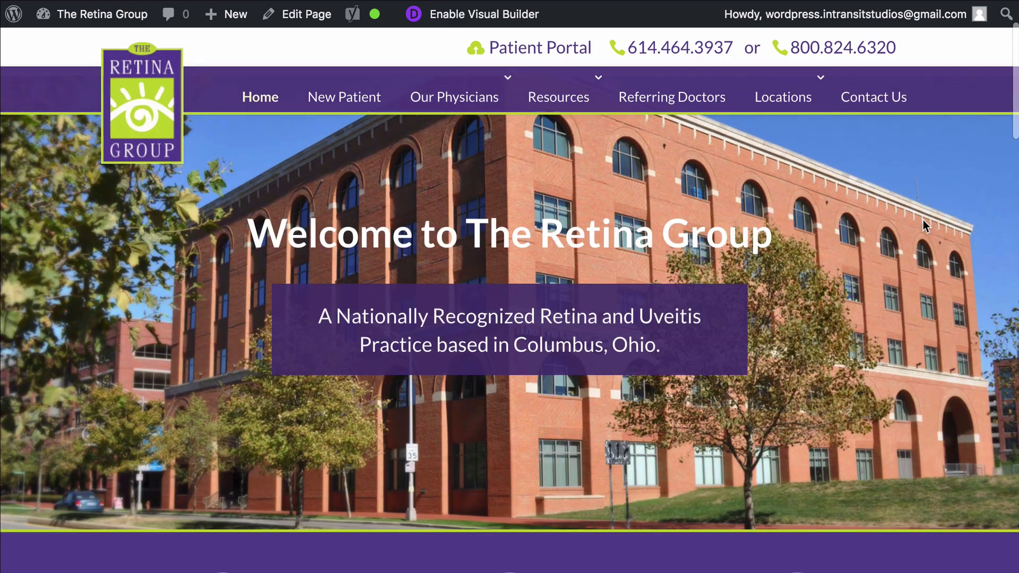
pyautogui.scroll(-15, 923, 220)
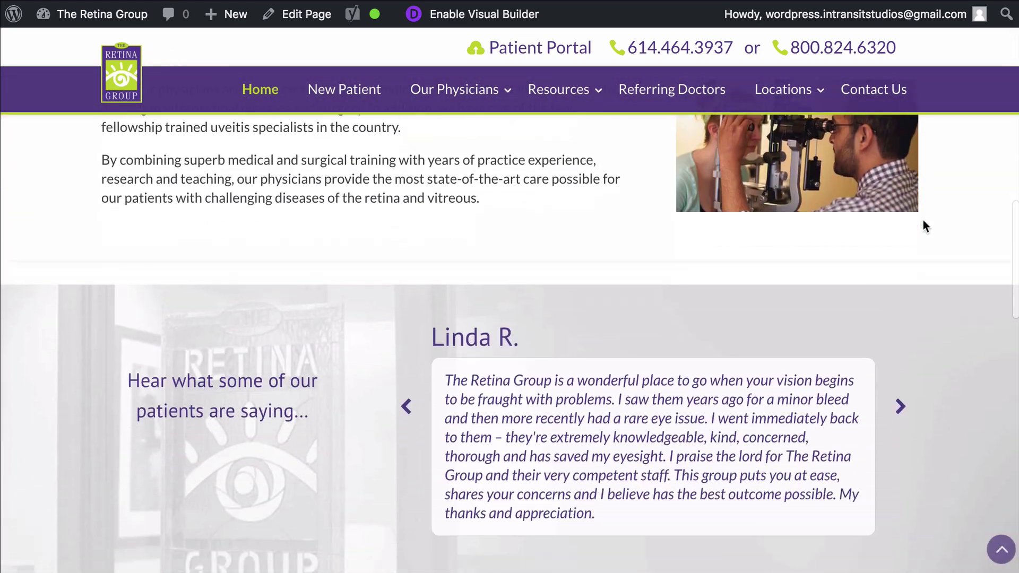
pyautogui.scroll(-15, 922, 226)
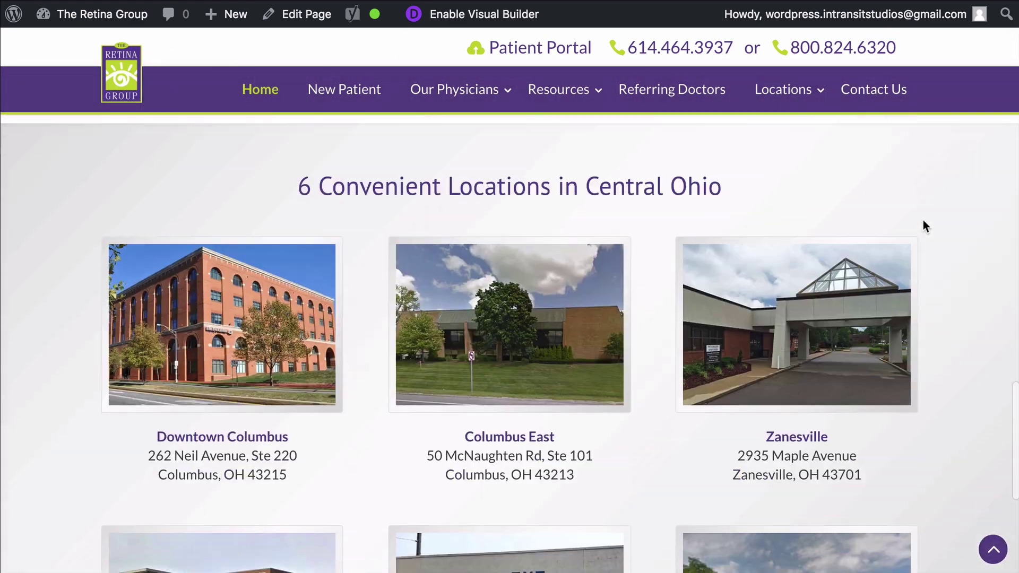
pyautogui.scroll(-3, 923, 225)
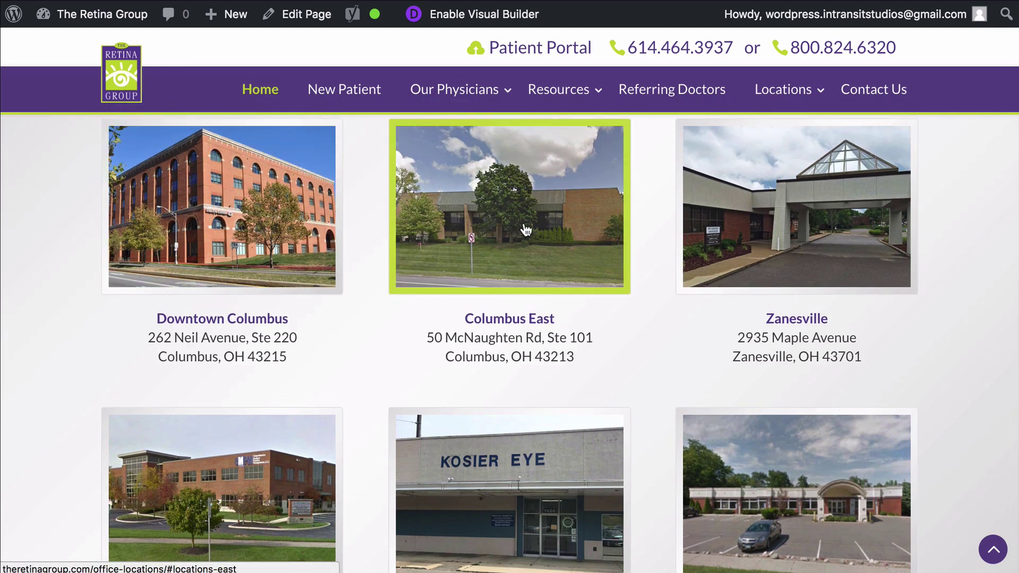
pyautogui.scroll(1, 522, 234)
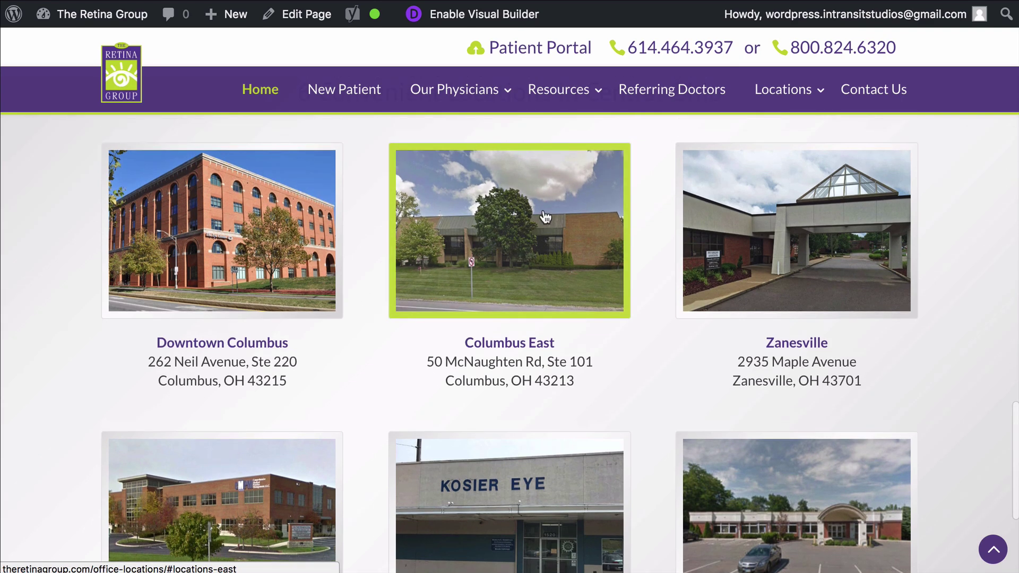
pyautogui.click(511, 234)
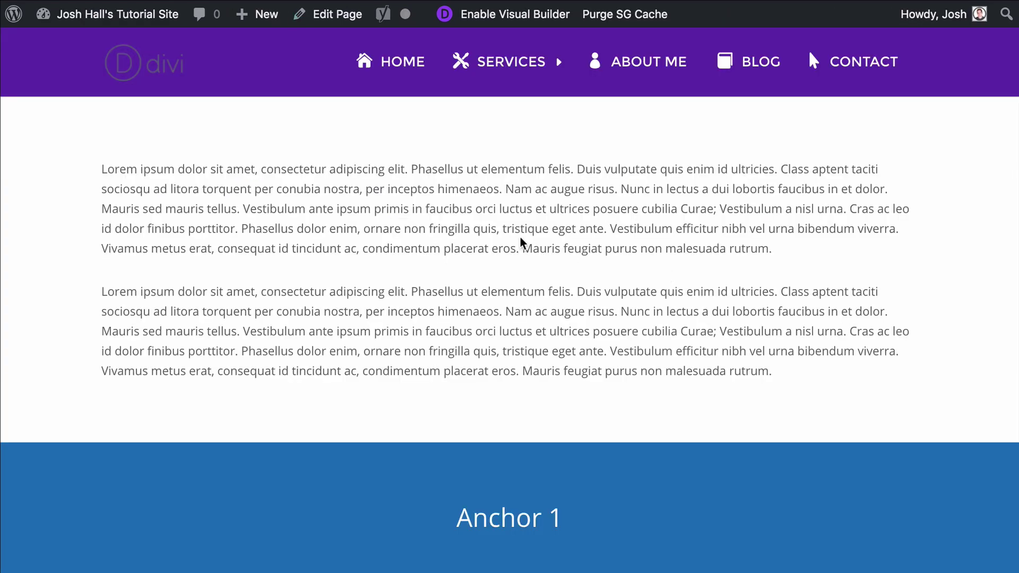
# Look over the tutorial page containing the Anchor 1 section and enable the Visual Builder on it.
pyautogui.scroll(-3, 520, 243)
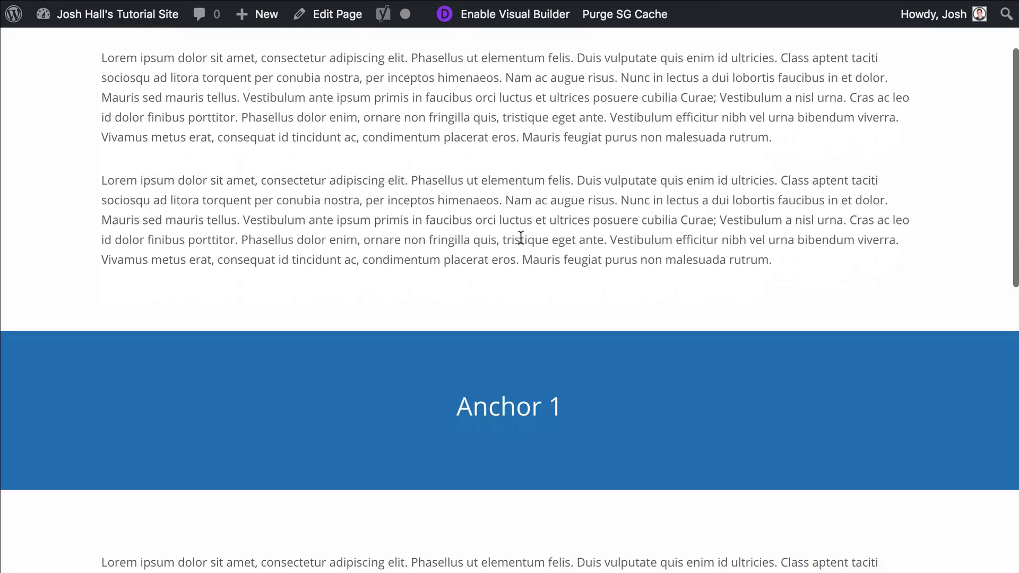
pyautogui.scroll(3, 520, 237)
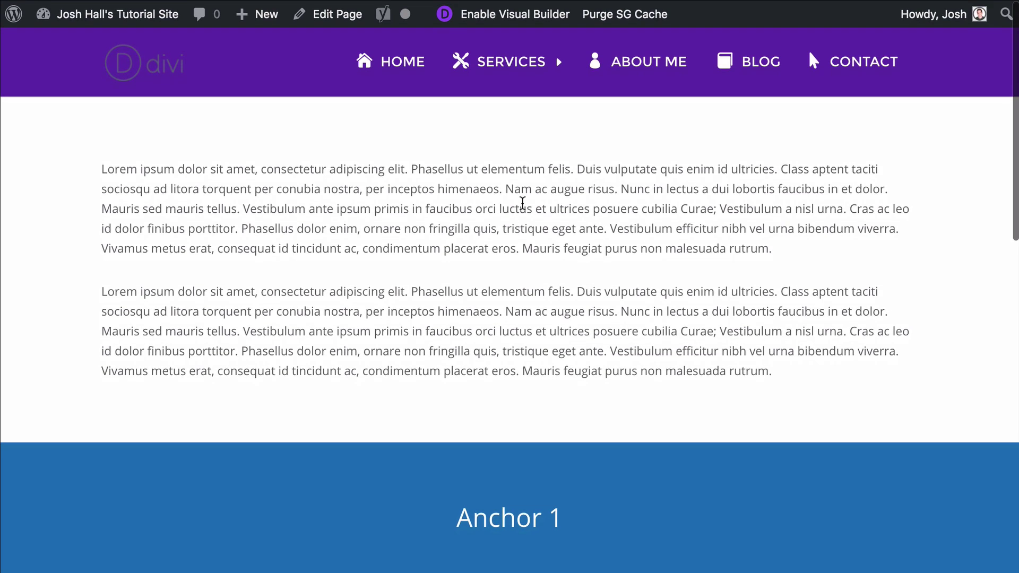
pyautogui.click(483, 20)
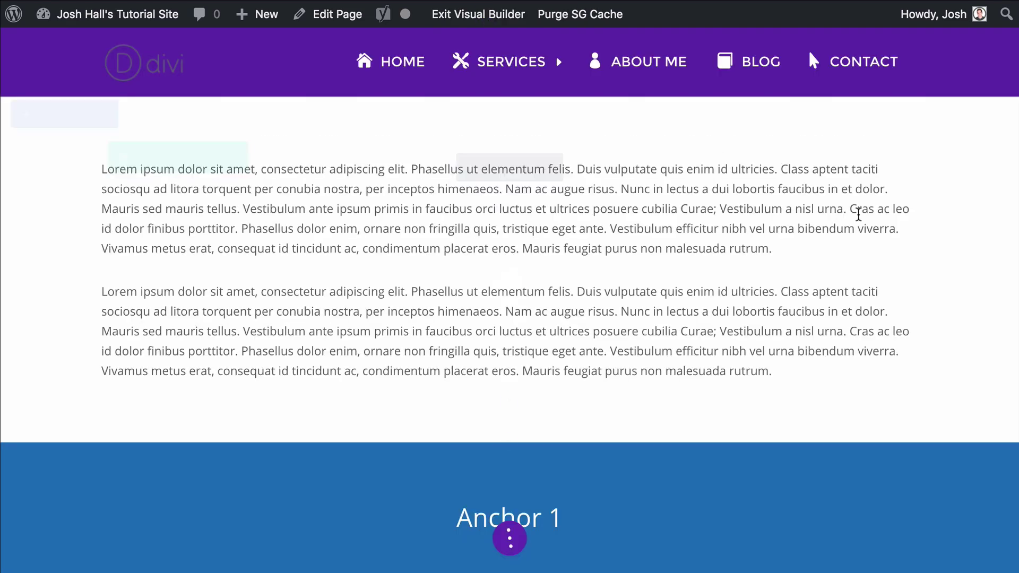
# Open the CSS ID & Classes options in the section settings of the blue Anchor 1 section.
pyautogui.scroll(-1, 908, 197)
pyautogui.scroll(-3, 915, 176)
pyautogui.scroll(2, 915, 177)
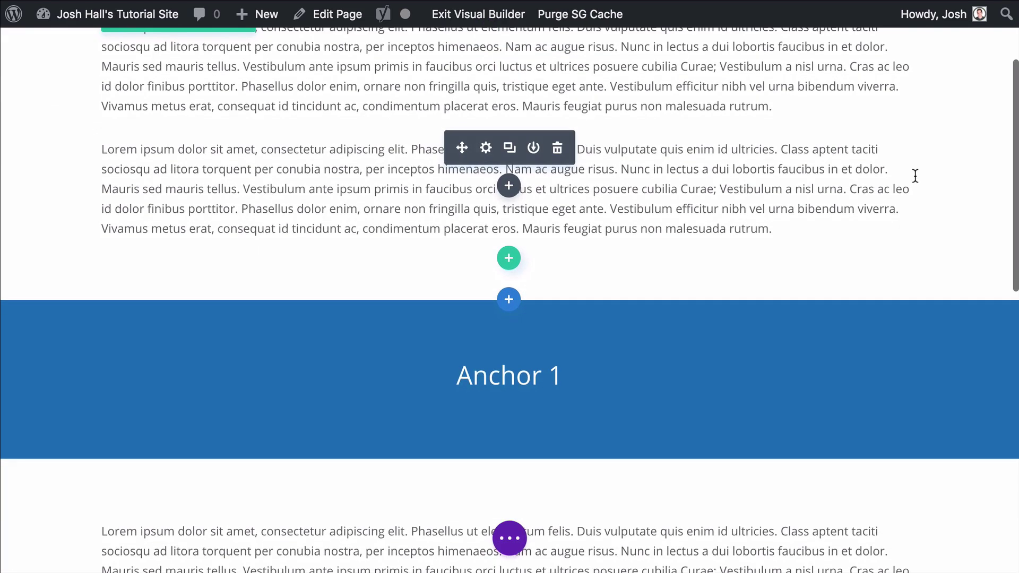
pyautogui.scroll(-2, 849, 137)
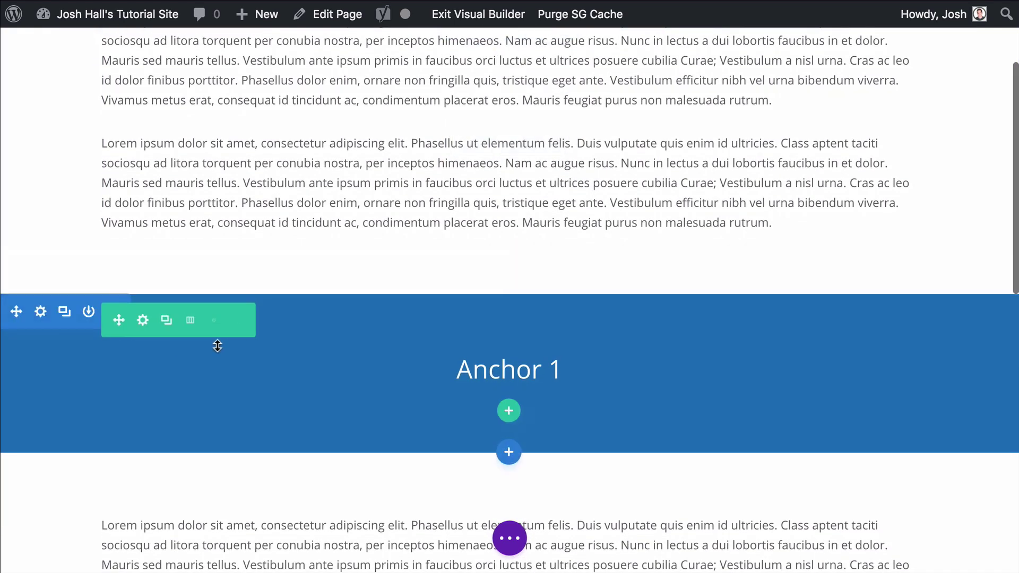
pyautogui.scroll(3, 657, 227)
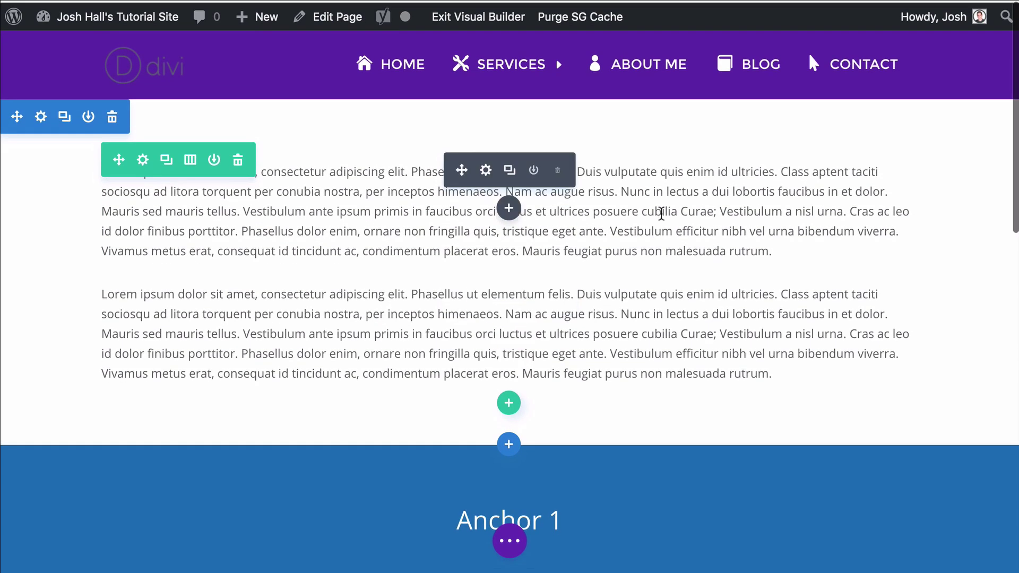
pyautogui.scroll(-3, 658, 218)
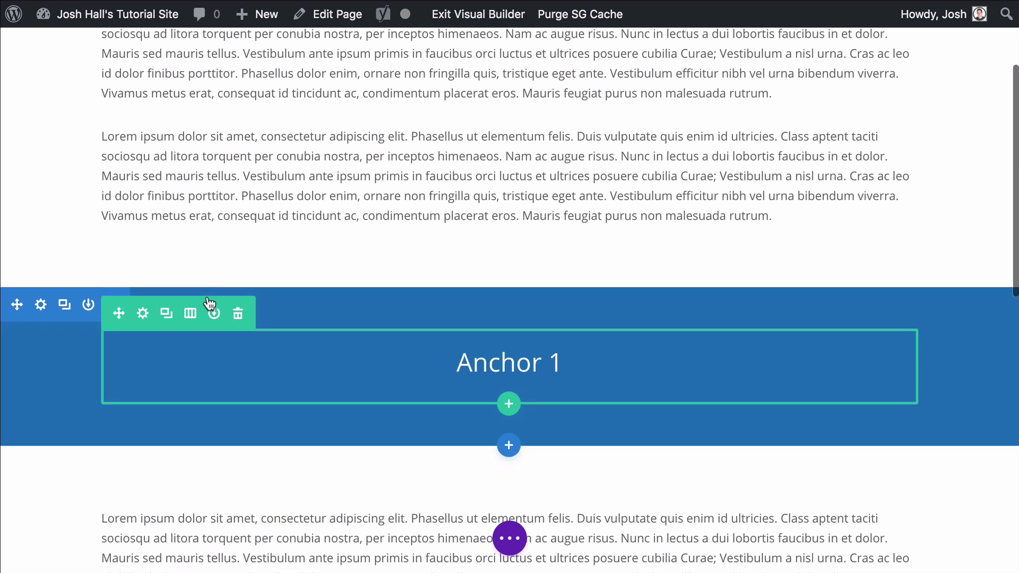
pyautogui.click(42, 304)
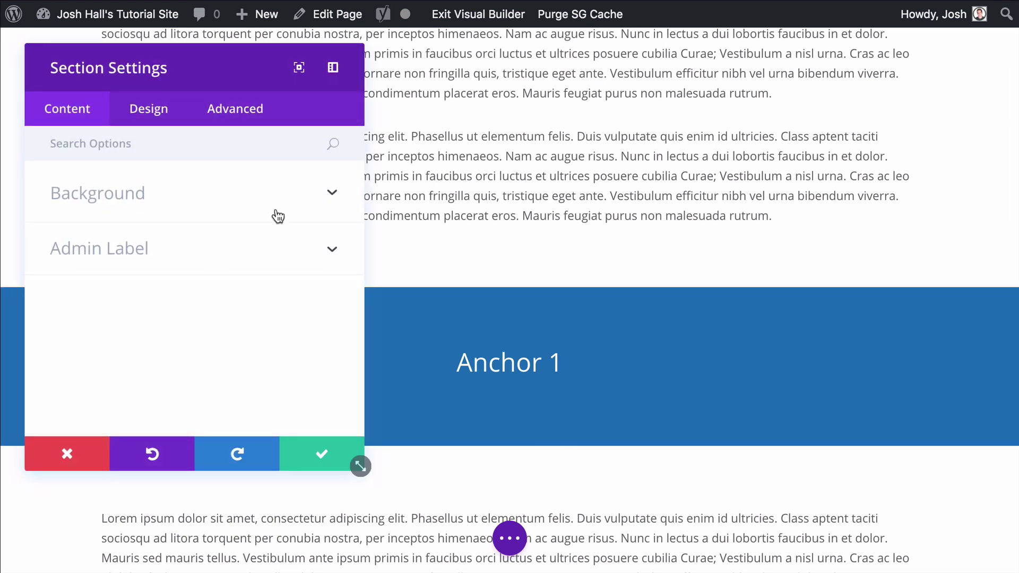
pyautogui.click(248, 113)
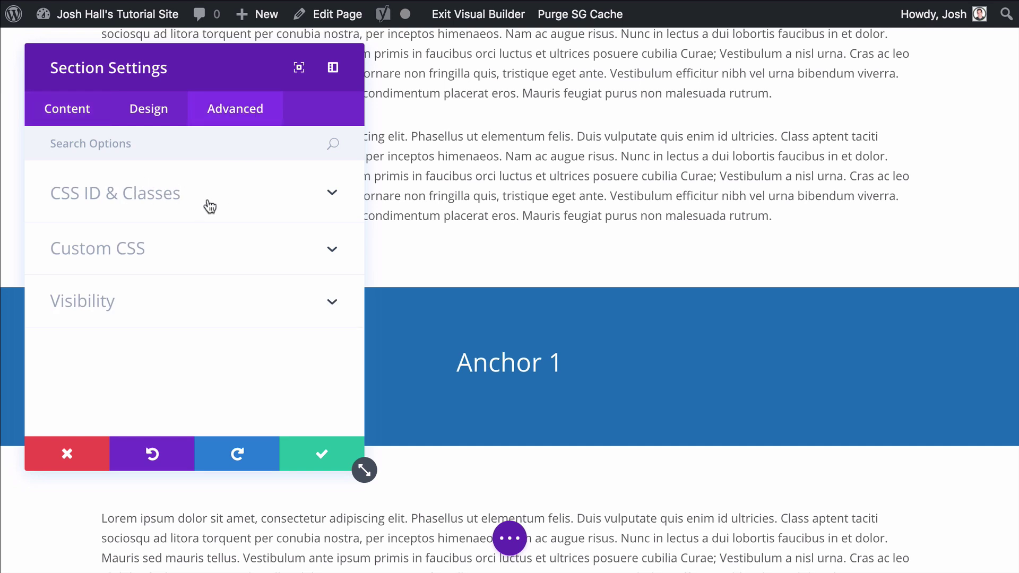
pyautogui.click(229, 208)
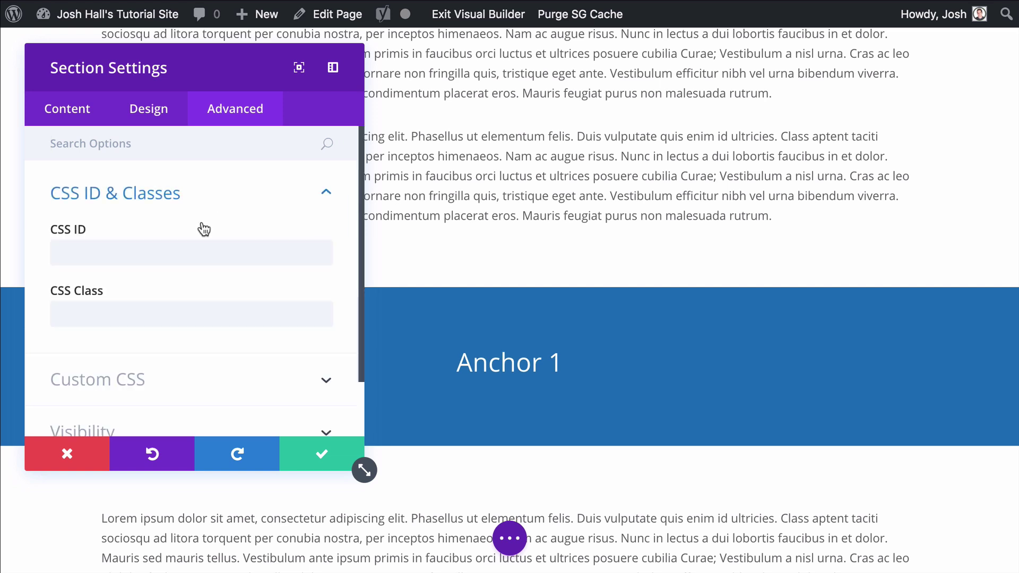
# Try a # prefix in the section's CSS ID and a . prefix in its CSS Class, and clear both.
pyautogui.click(123, 308)
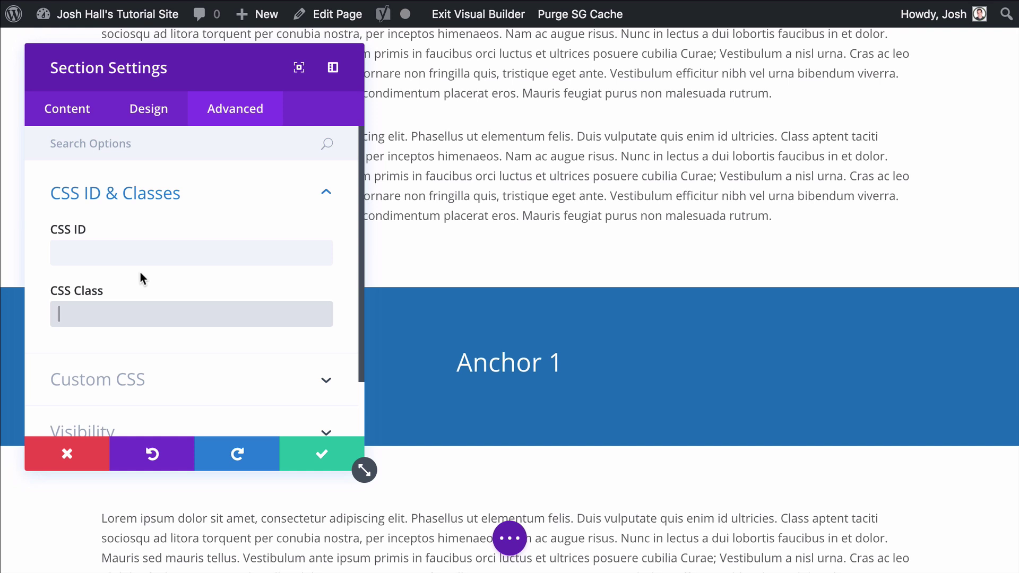
pyautogui.click(149, 253)
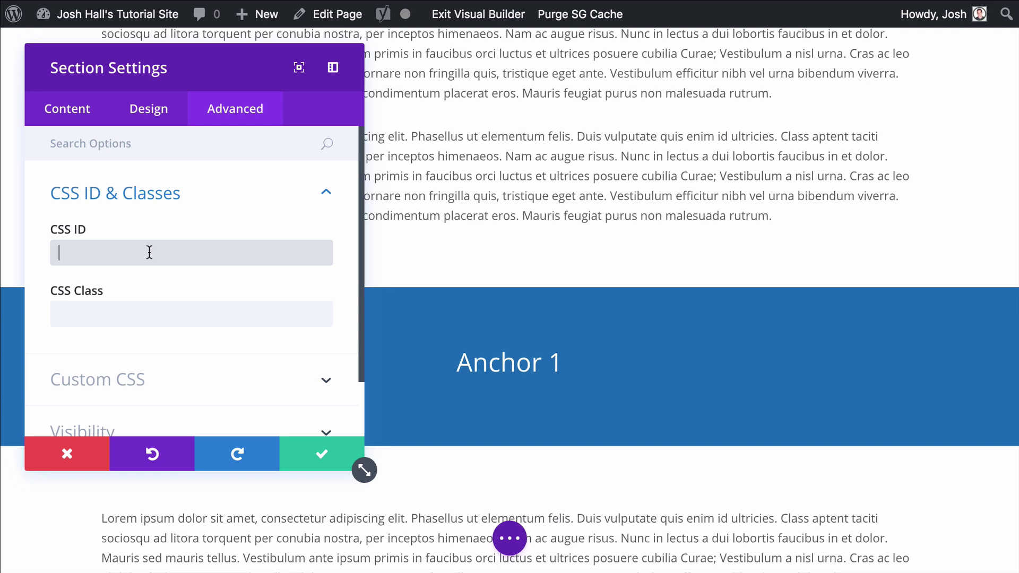
pyautogui.write('#')
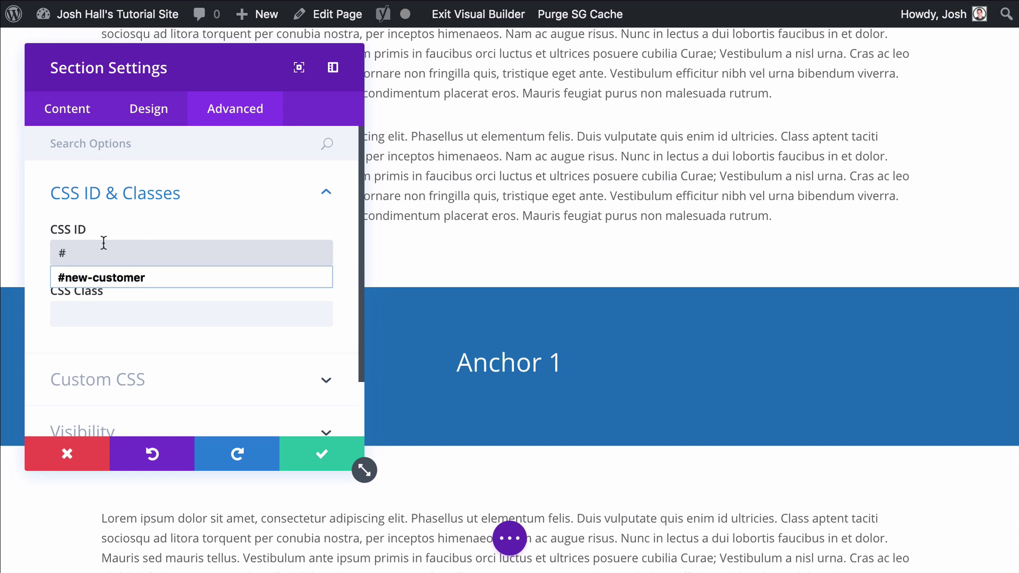
pyautogui.press('BackSpace')
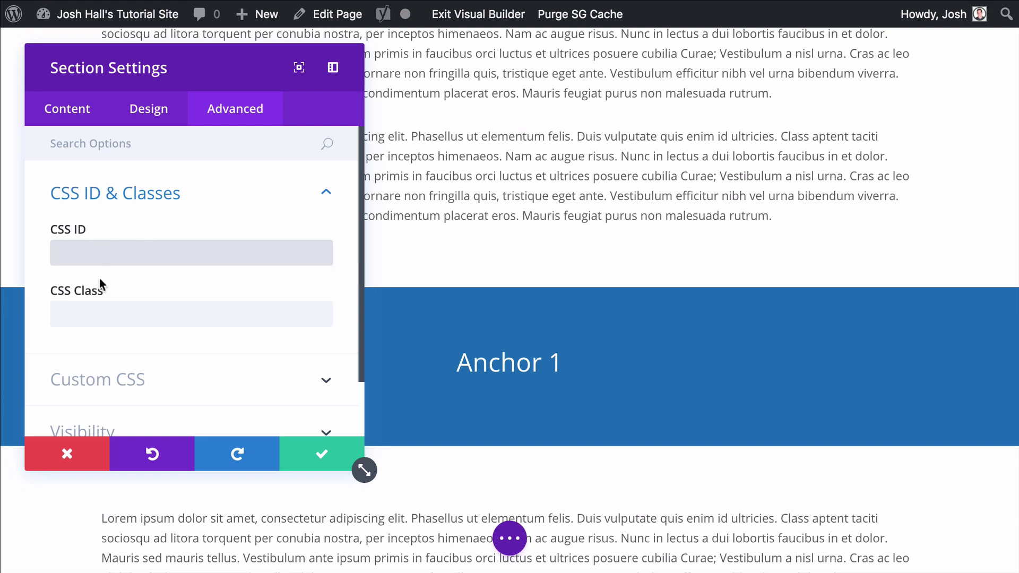
pyautogui.click(91, 312)
pyautogui.write('.')
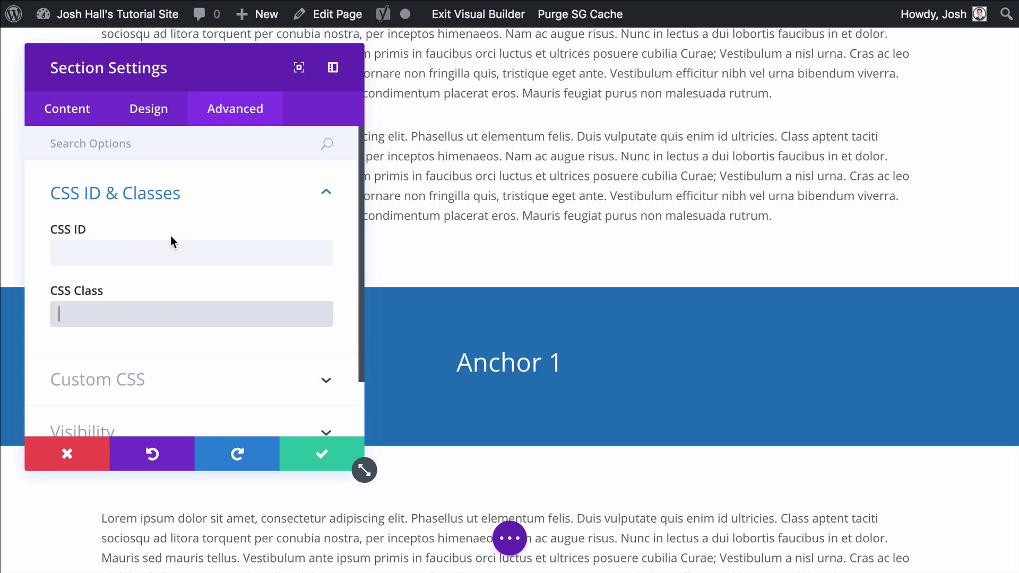
# Set the Anchor 1 section's CSS ID to anchor-1, and leave the Visual Builder with the page saved.
pyautogui.click(128, 249)
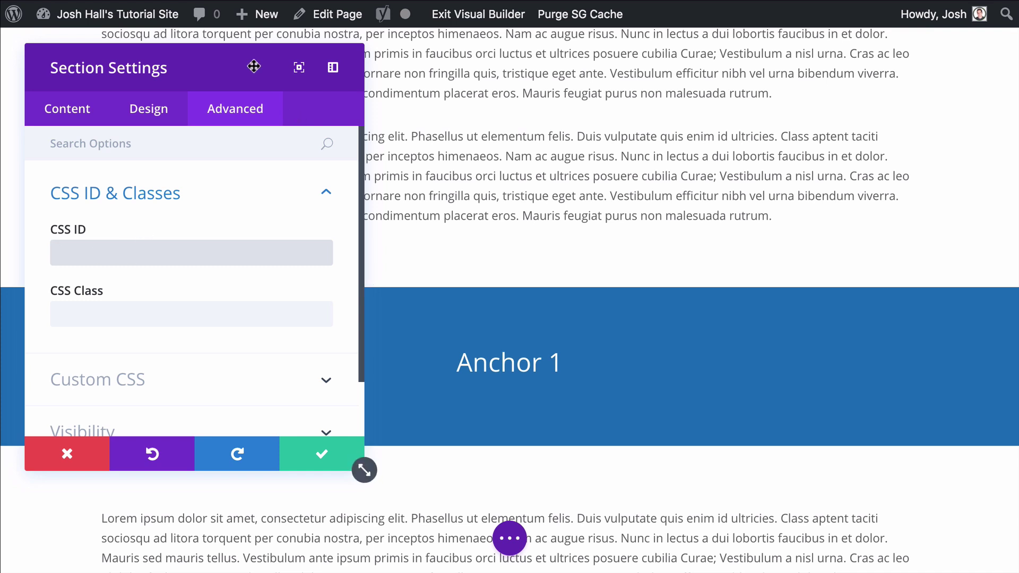
pyautogui.moveTo(253, 66); pyautogui.dragTo(251, 77)
pyautogui.click(158, 258)
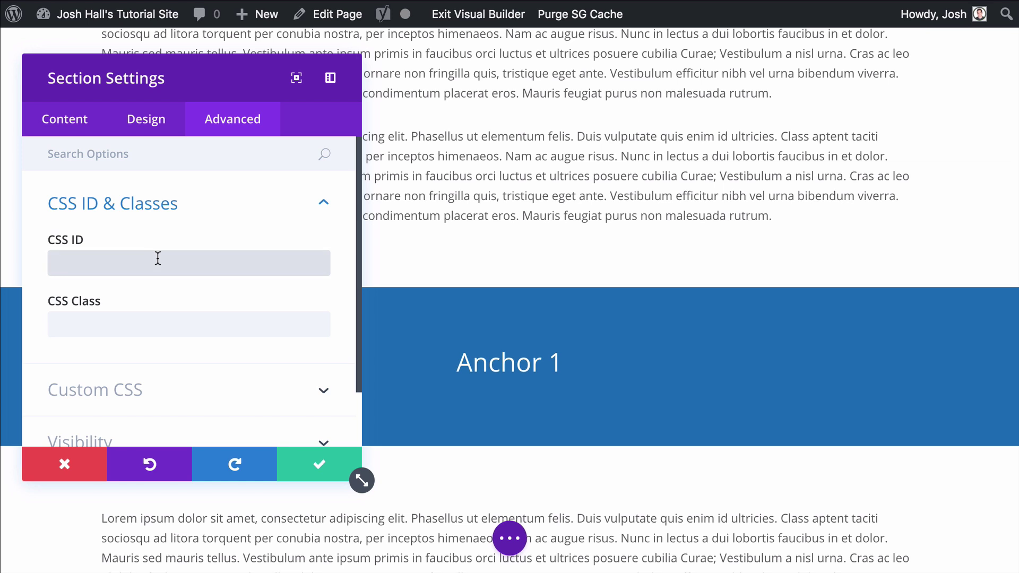
pyautogui.write('anchor-1')
pyautogui.tripleClick(157, 258)
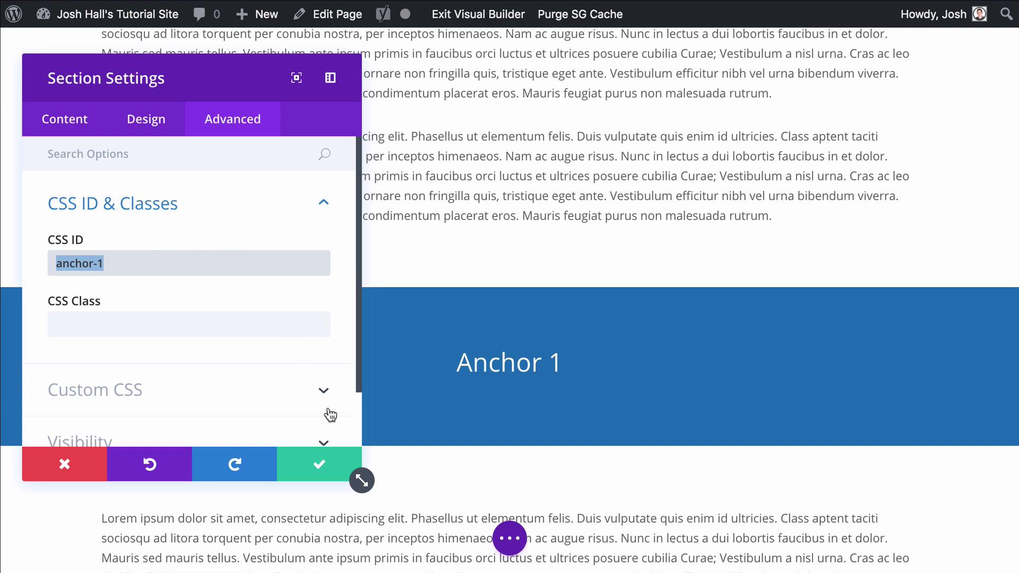
pyautogui.click(318, 465)
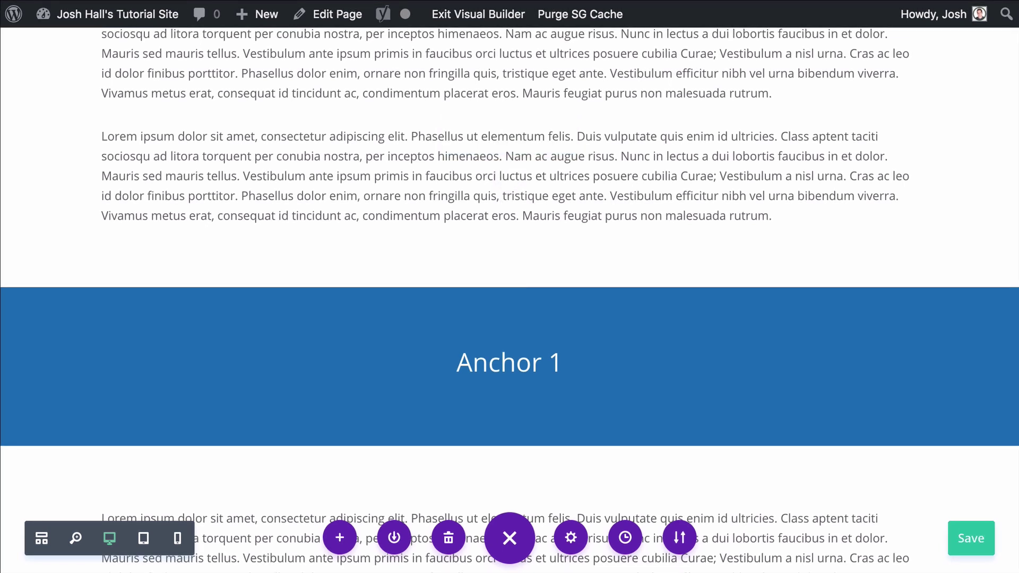
pyautogui.click(474, 16)
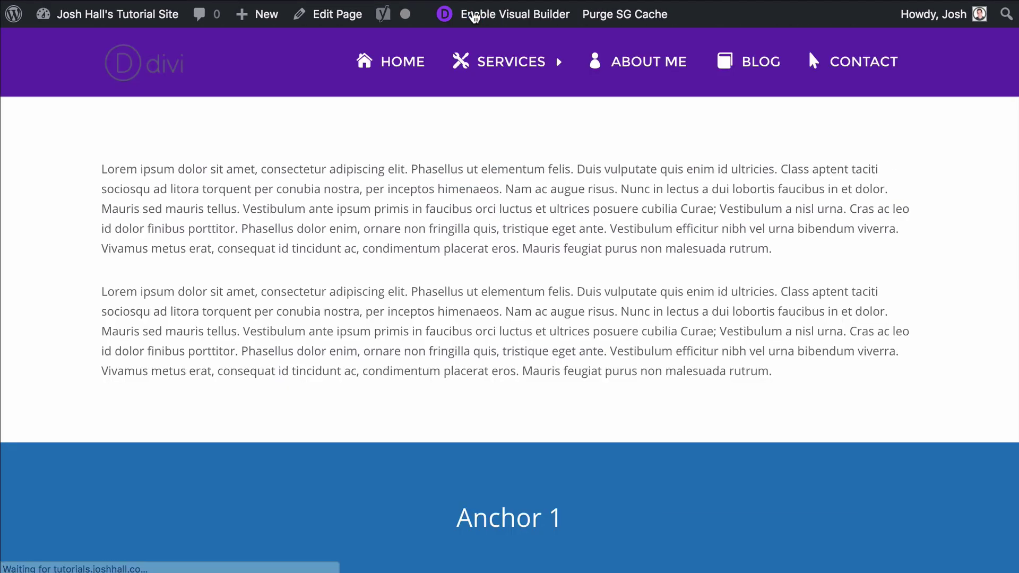
# Open the site's Menus administration page from the tutorial page.
pyautogui.moveTo(499, 69)
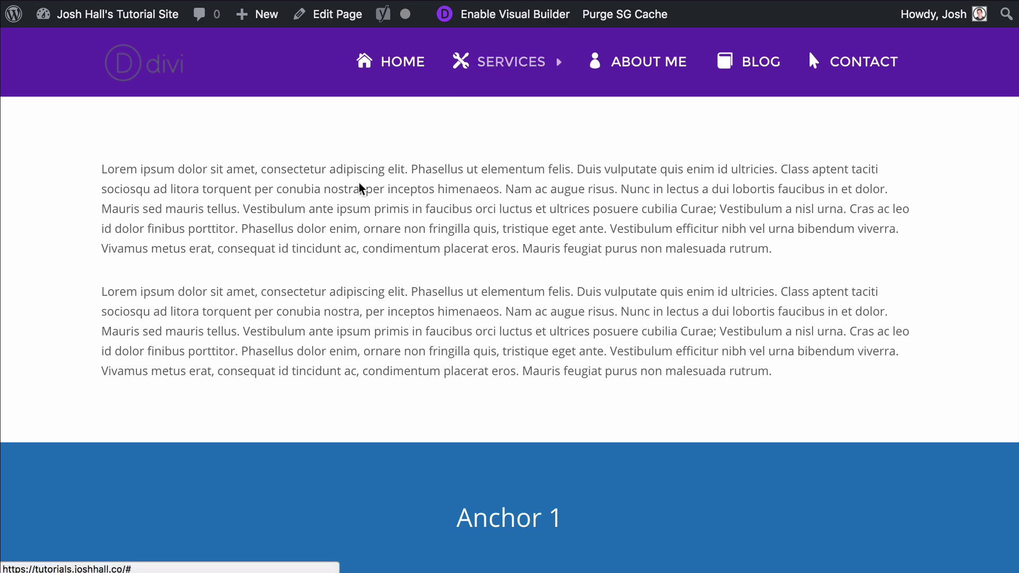
pyautogui.scroll(-4, 486, 473)
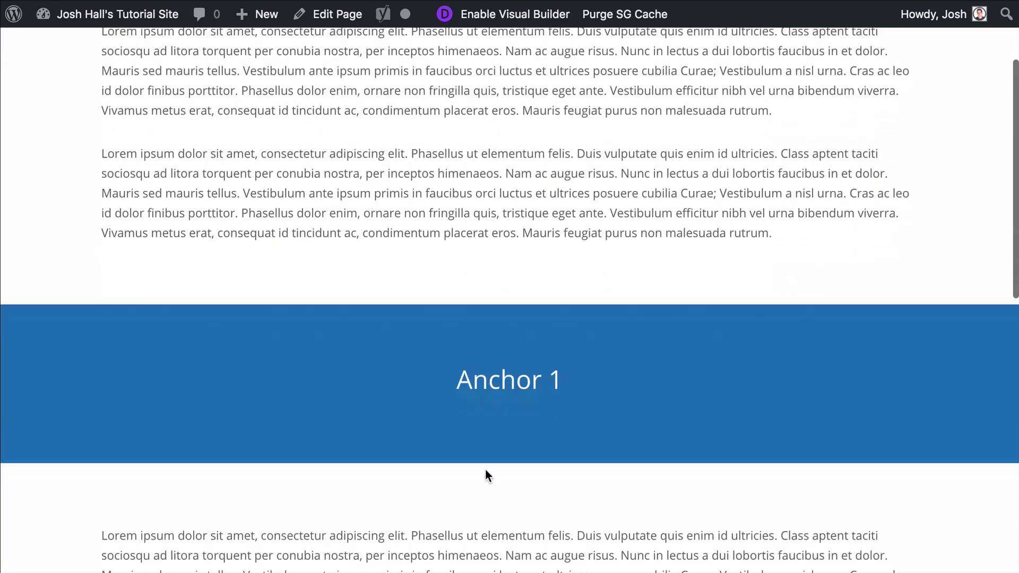
pyautogui.scroll(4, 519, 289)
pyautogui.moveTo(116, 15)
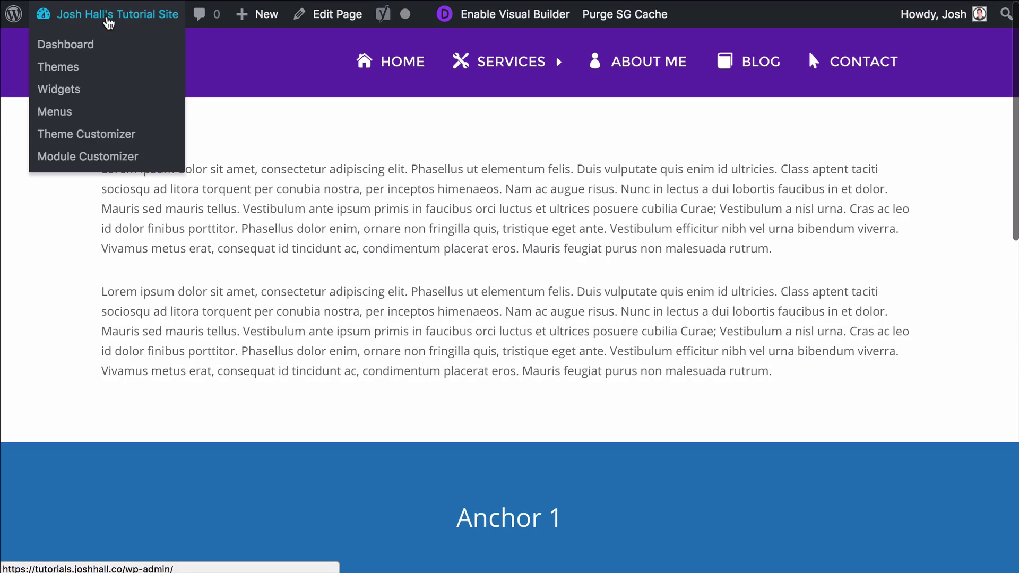
pyautogui.rightClick(59, 112)
pyautogui.click(96, 116)
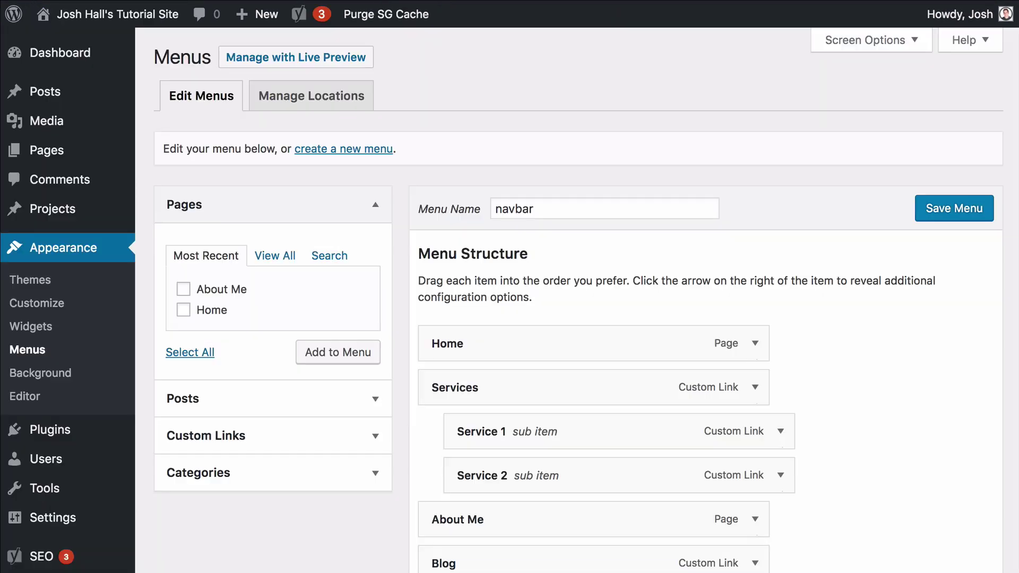
# Set the URL of the Services item in the navbar menu to #anchor-1, and save the menu.
pyautogui.scroll(-4, 759, 193)
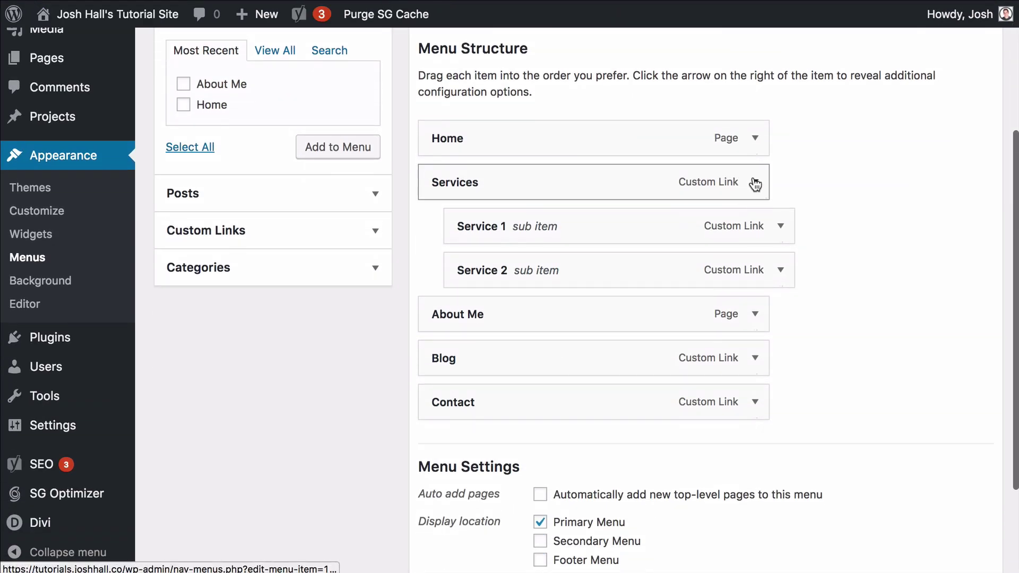
pyautogui.click(756, 183)
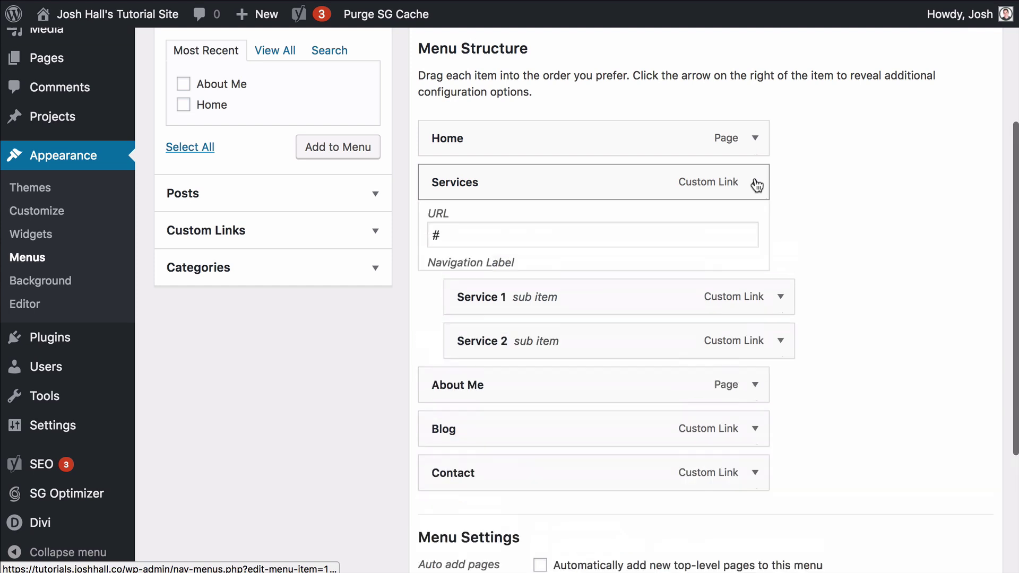
pyautogui.click(560, 235)
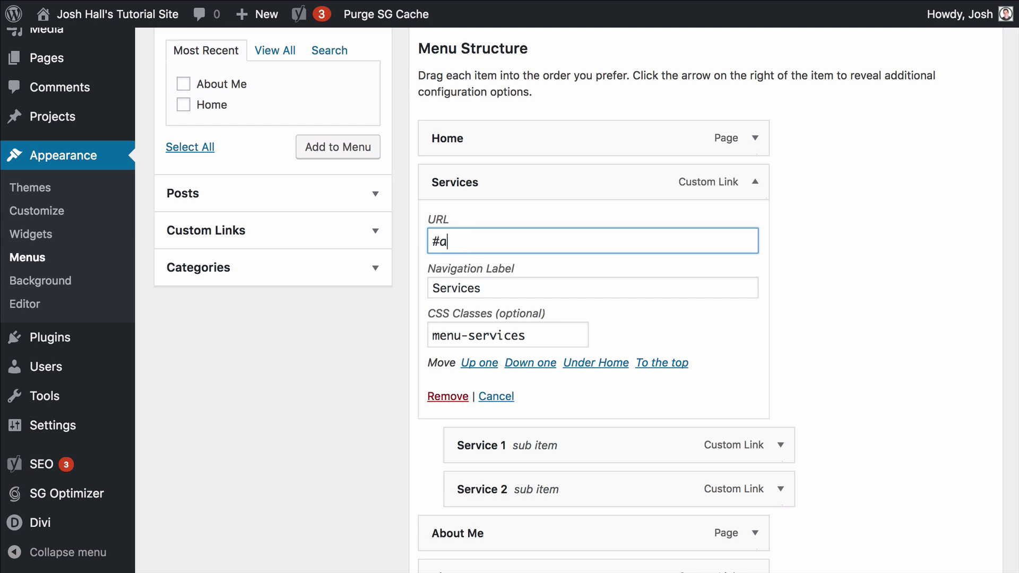
pyautogui.press('BackSpace')
pyautogui.press('BackSpace')
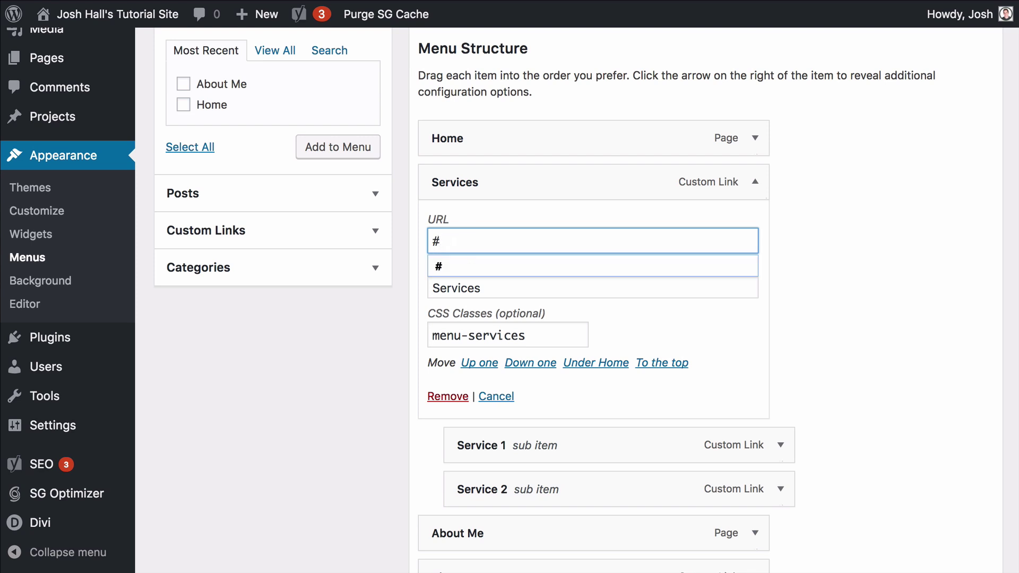
pyautogui.write('anchor-1')
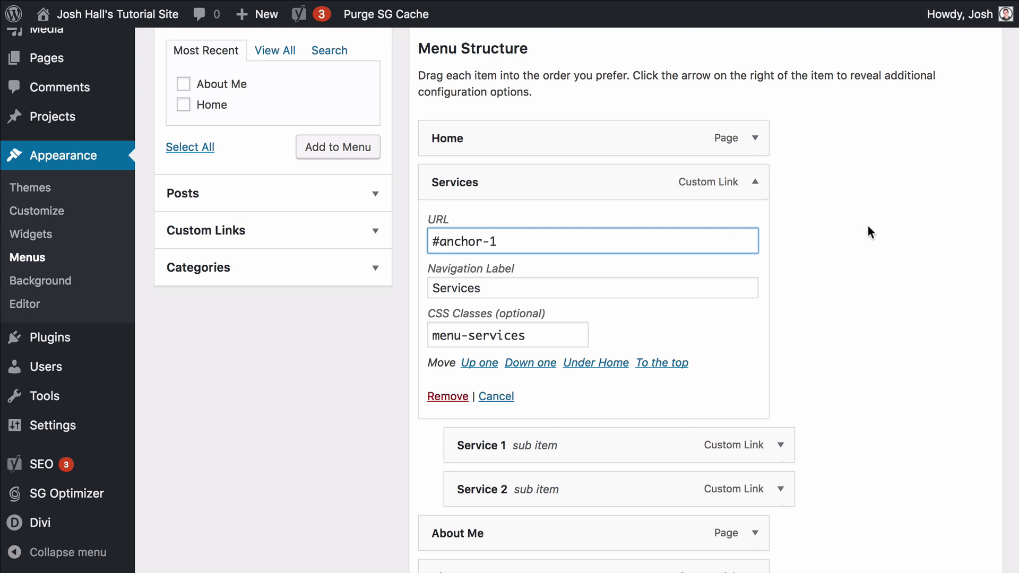
pyautogui.scroll(-10, 868, 226)
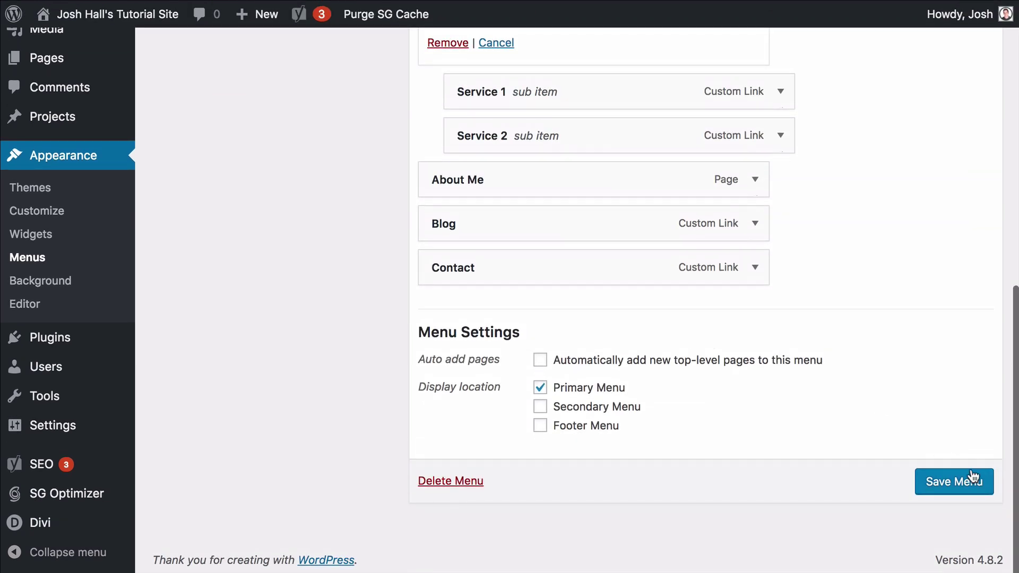
pyautogui.click(973, 476)
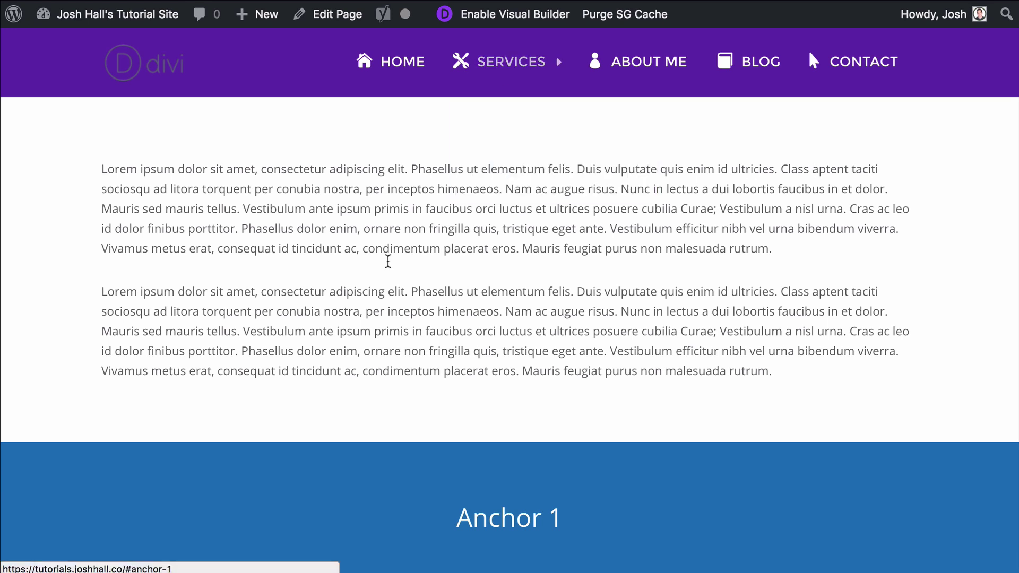
# Test the Services navigation link to the Anchor 1 section on the tutorial page, and return to the page header.
pyautogui.click(511, 66)
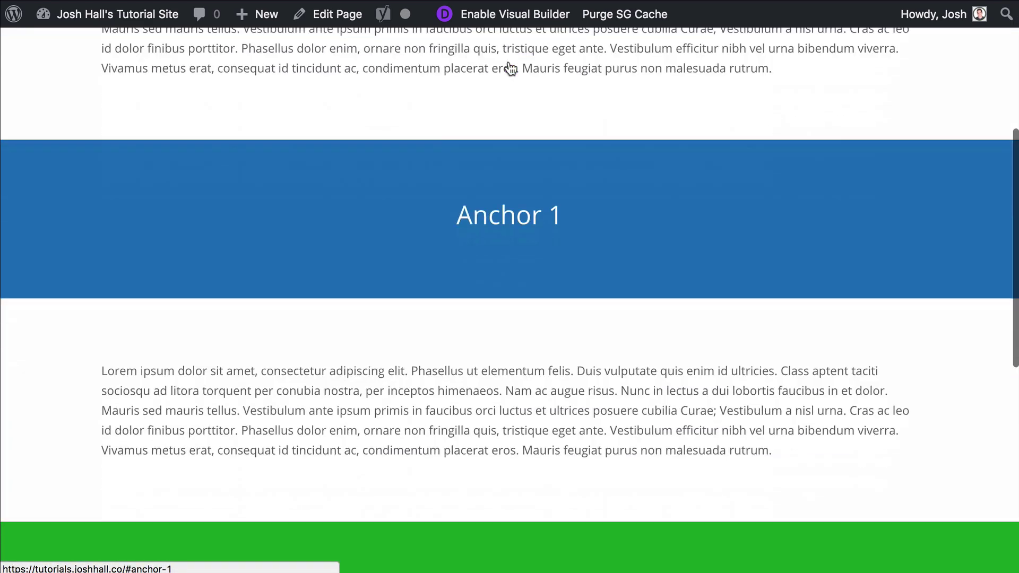
pyautogui.scroll(5, 819, 112)
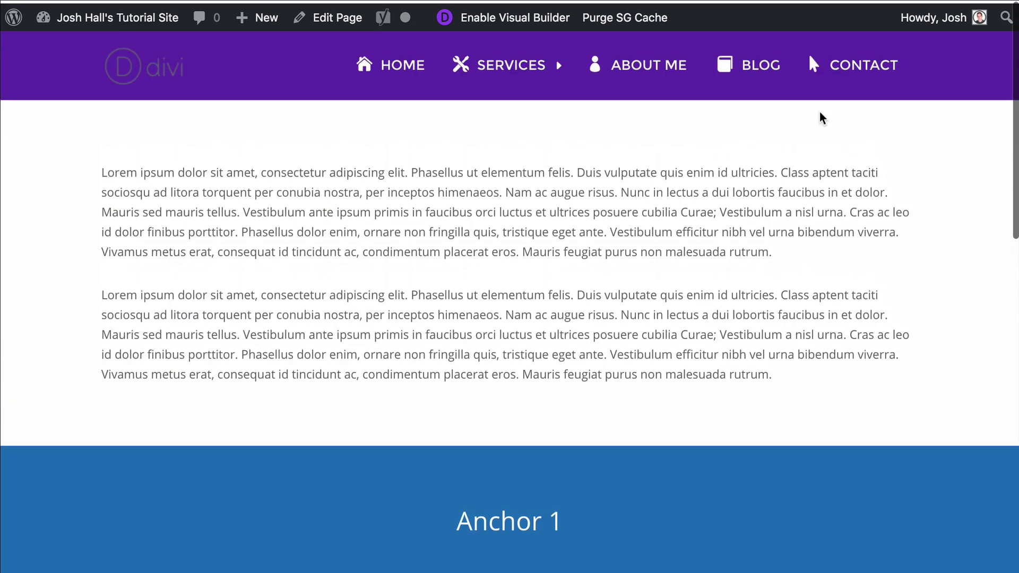
pyautogui.scroll(-3, 820, 112)
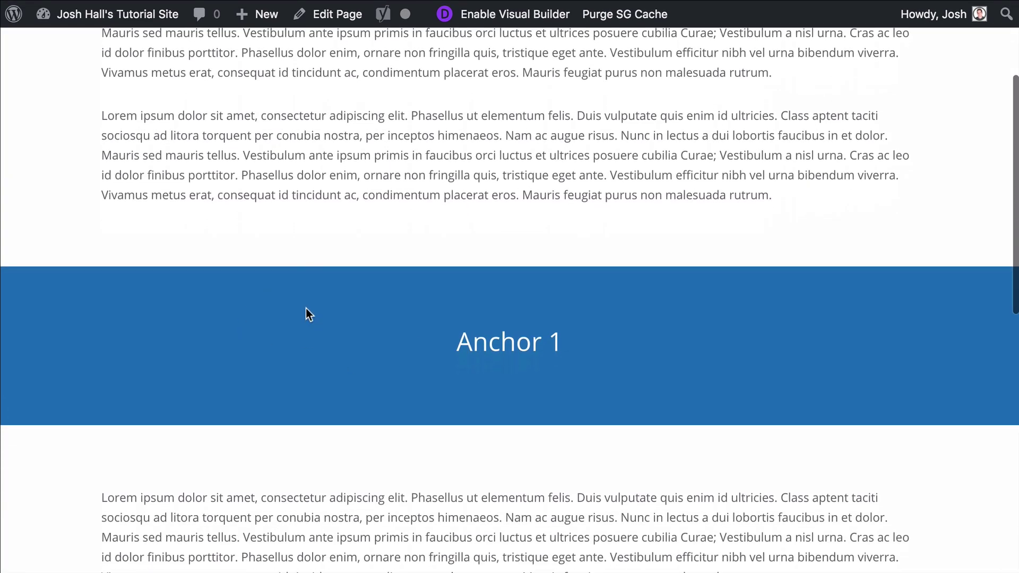
pyautogui.scroll(3, 298, 314)
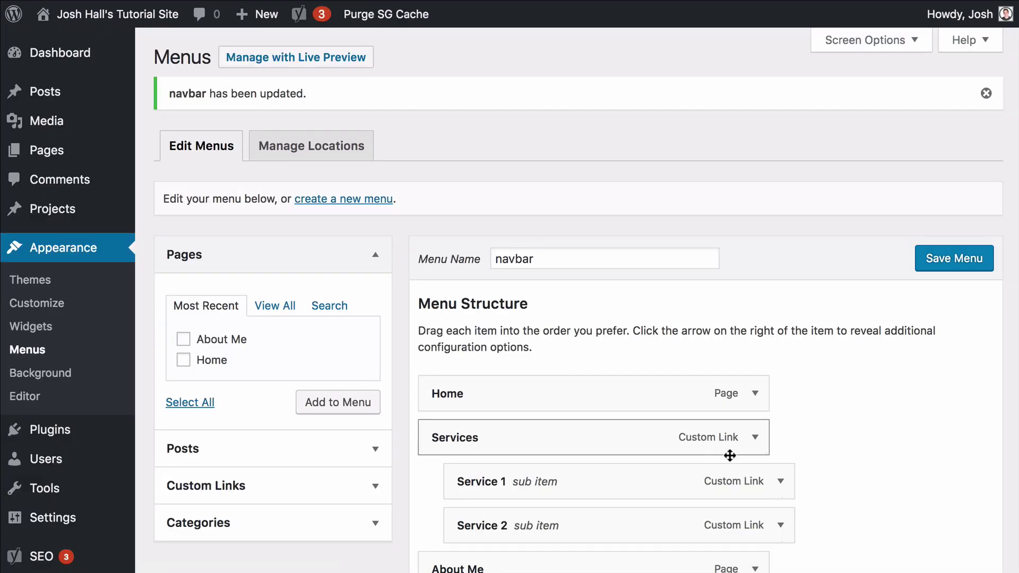
# Review the URL of the Services item in the navbar menu structure, and collapse the item again.
pyautogui.click(756, 438)
pyautogui.scroll(-3, 496, 364)
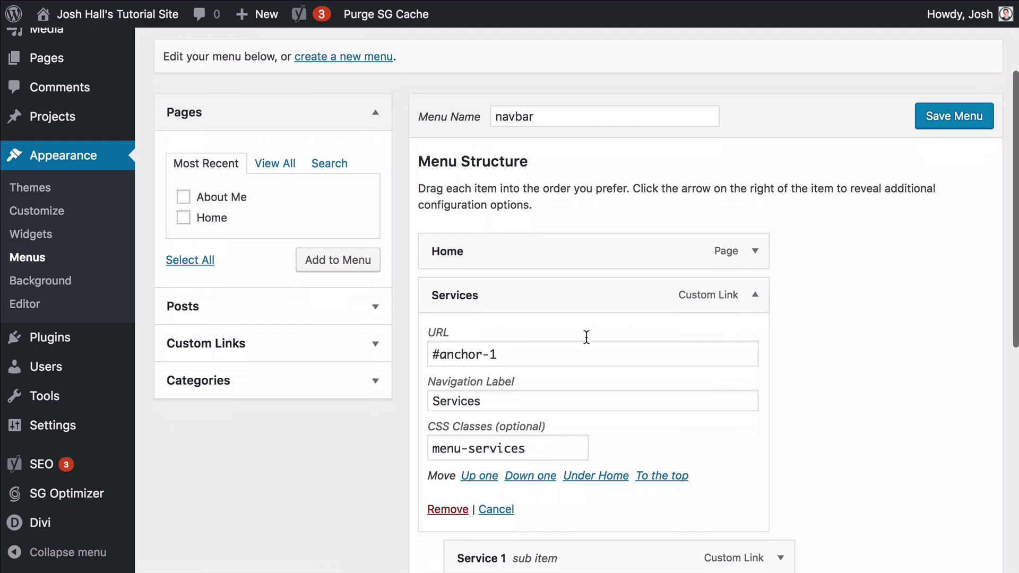
pyautogui.click(754, 297)
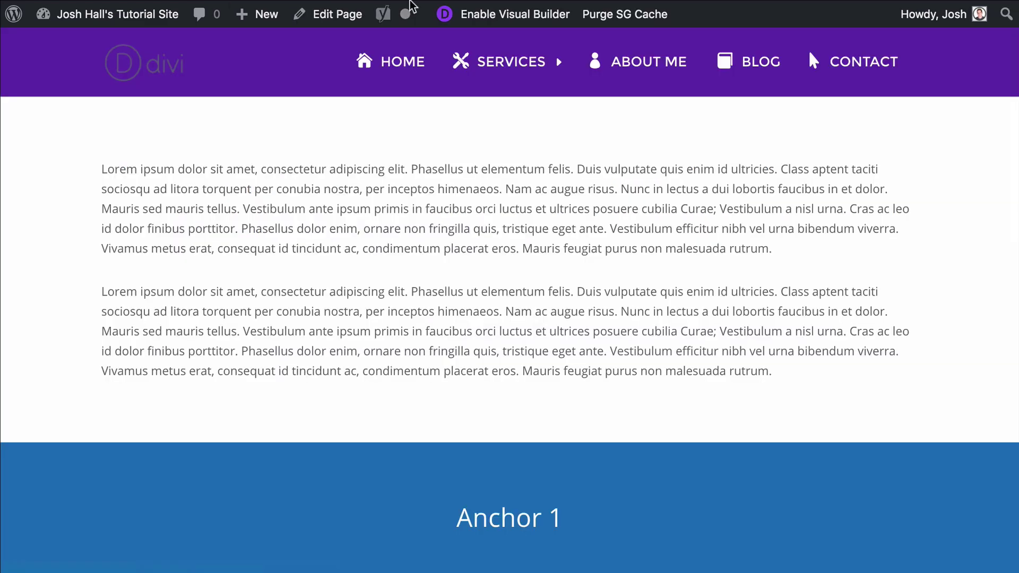
# Enable the Visual Builder on the tutorial page and open the settings of the green Anchor 2 section.
pyautogui.scroll(-10, 806, 128)
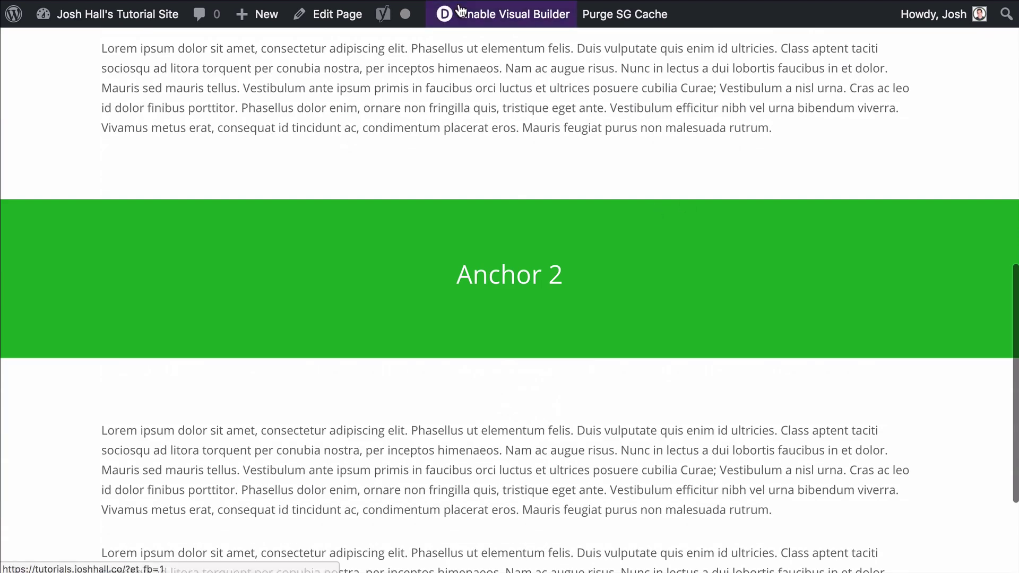
pyautogui.click(509, 24)
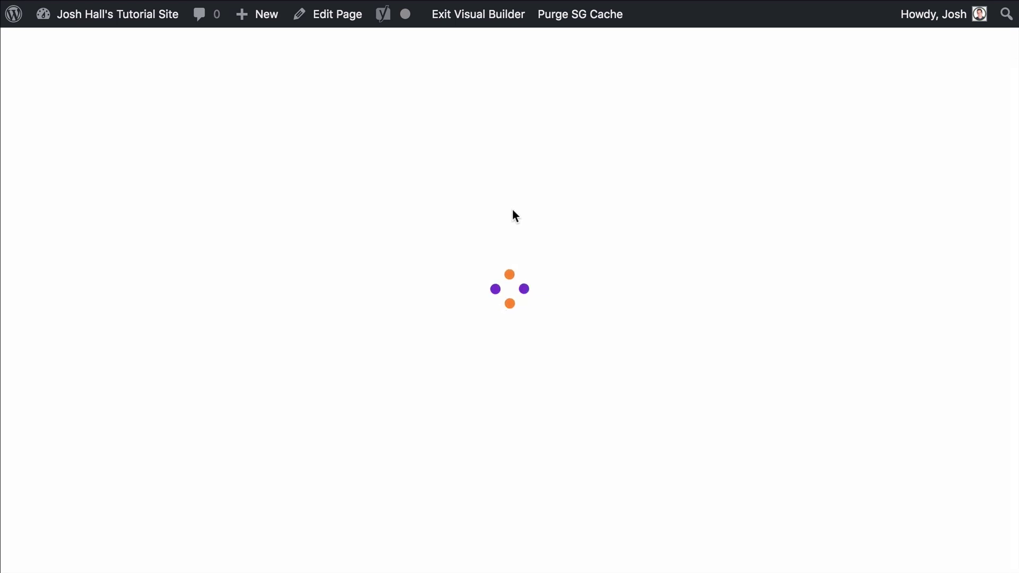
pyautogui.scroll(-10, 514, 211)
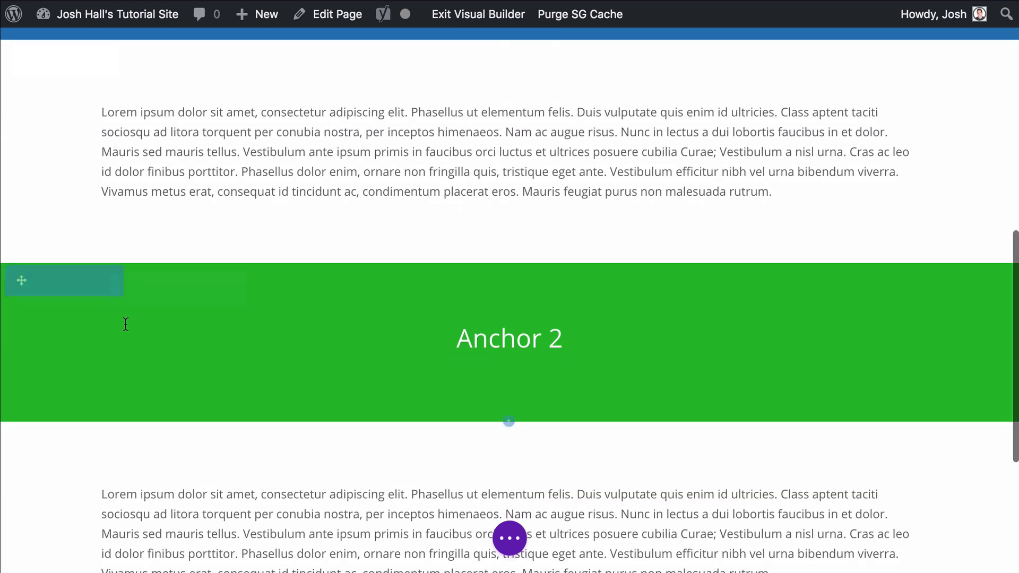
pyautogui.click(40, 283)
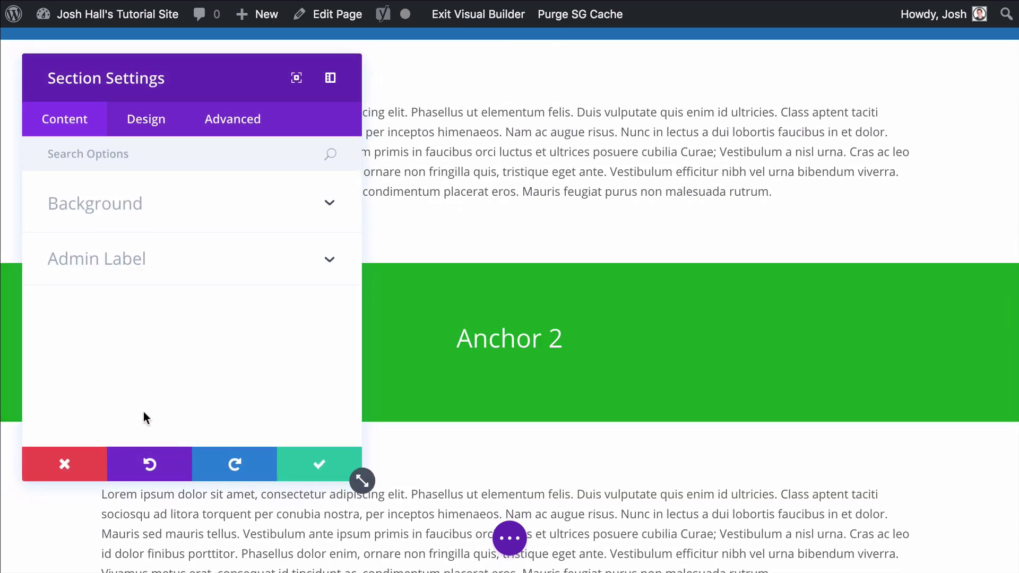
pyautogui.click(86, 455)
pyautogui.moveTo(507, 340)
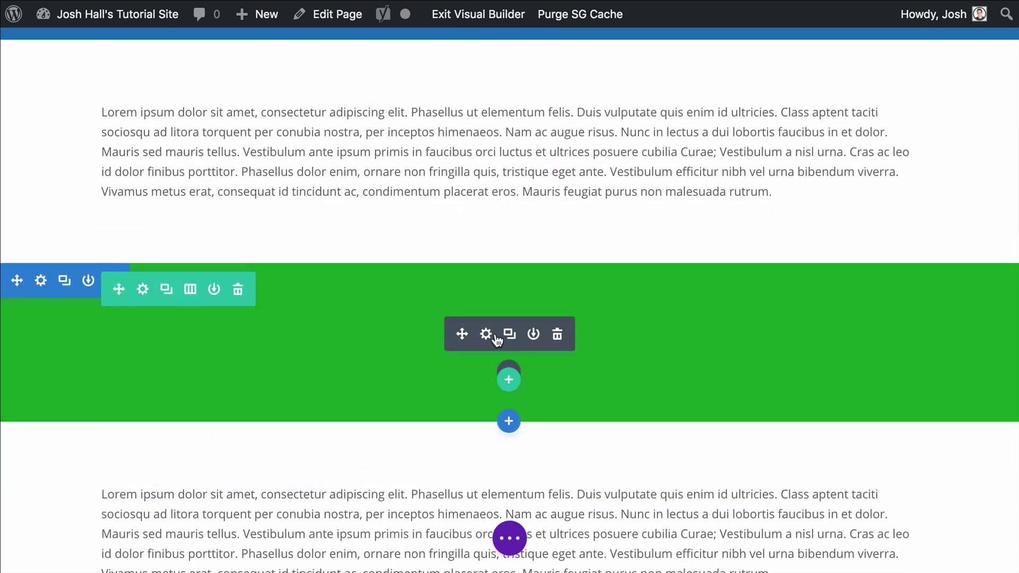
pyautogui.click(41, 280)
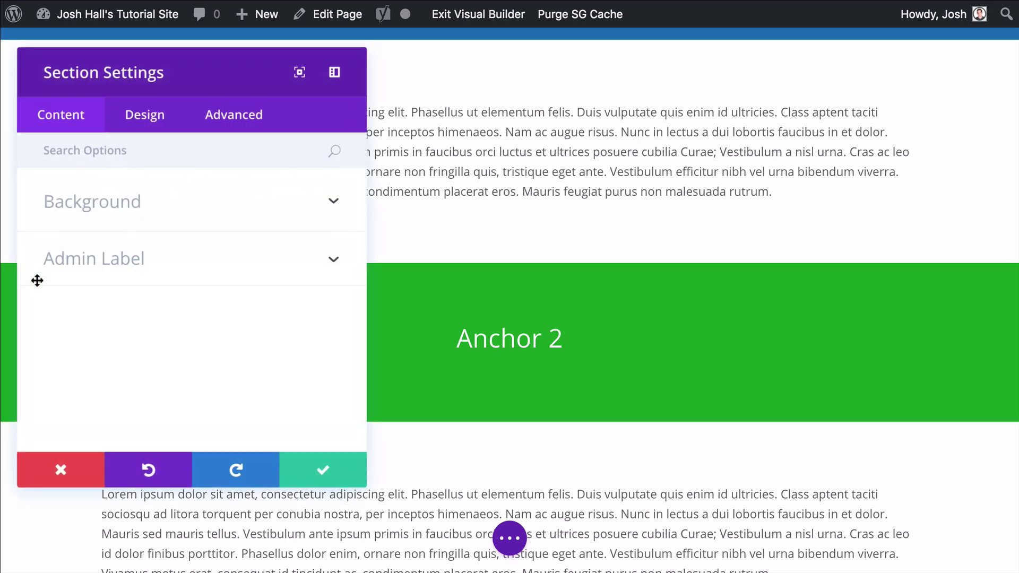
# Set the CSS ID of the Anchor 2 section to anchor-2, and save the section settings.
pyautogui.click(232, 115)
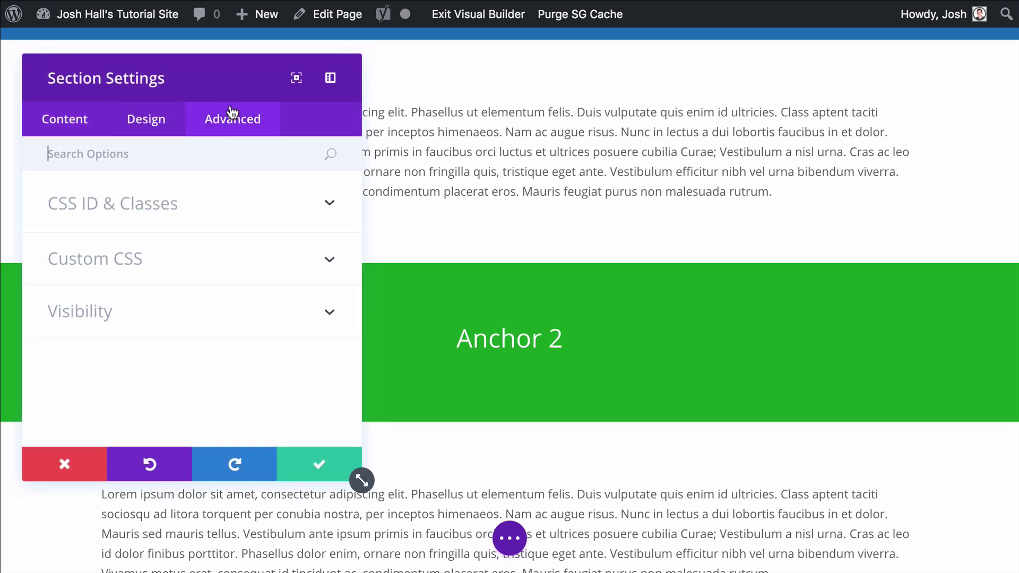
pyautogui.click(189, 209)
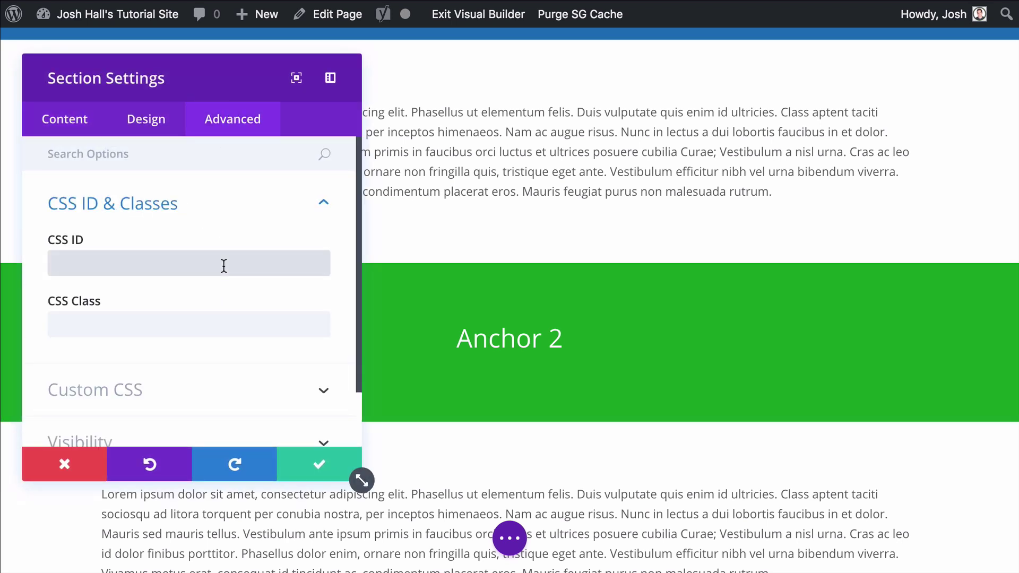
pyautogui.write('anchor-1')
pyautogui.press('BackSpace')
pyautogui.write('2')
pyautogui.click(56, 264)
pyautogui.write('#')
pyautogui.press('BackSpace')
pyautogui.click(319, 465)
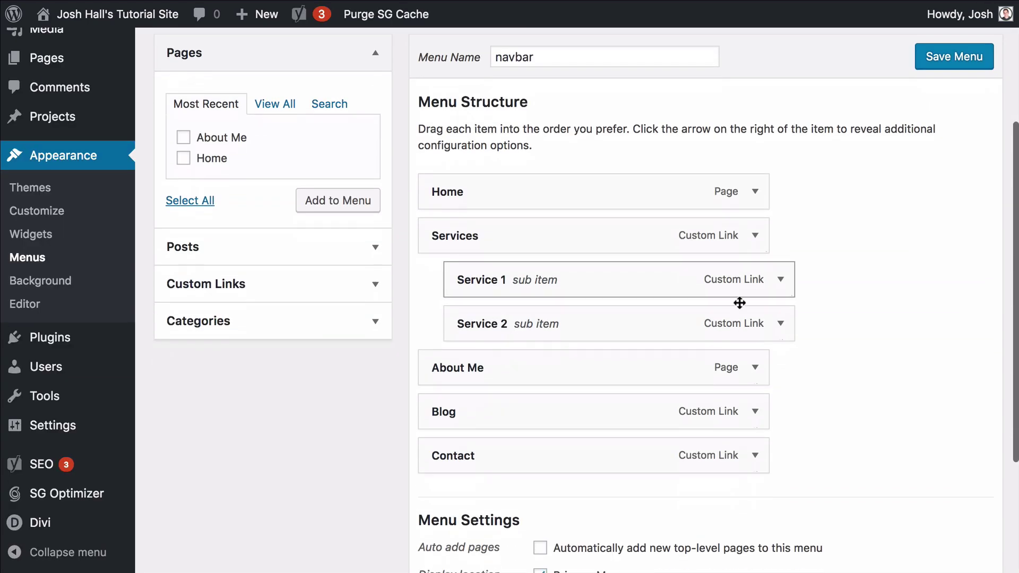
# In the navbar menu, set the URL of the Service 1 sub item to #anchor-2, and save the menu.
pyautogui.click(784, 279)
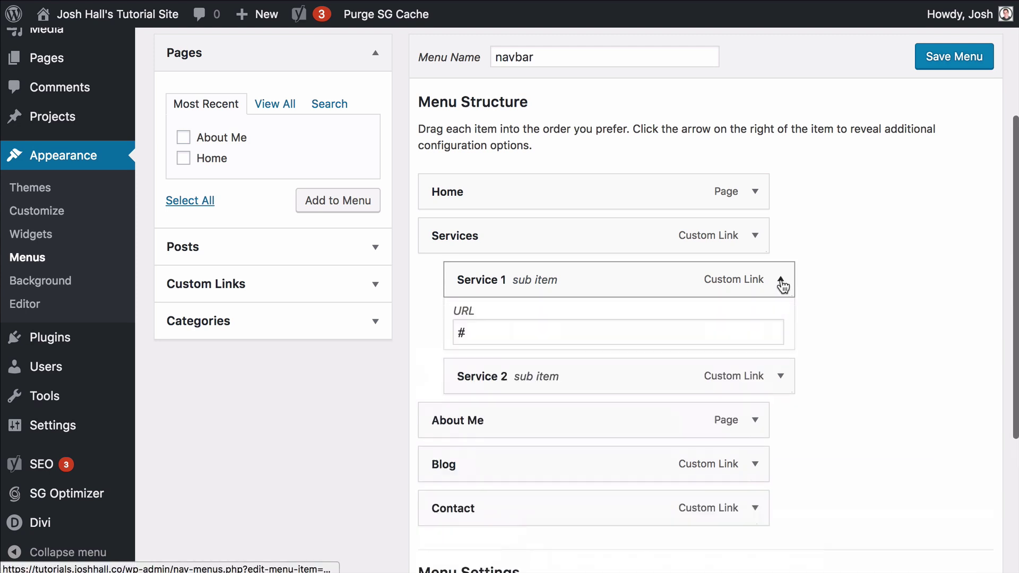
pyautogui.click(528, 336)
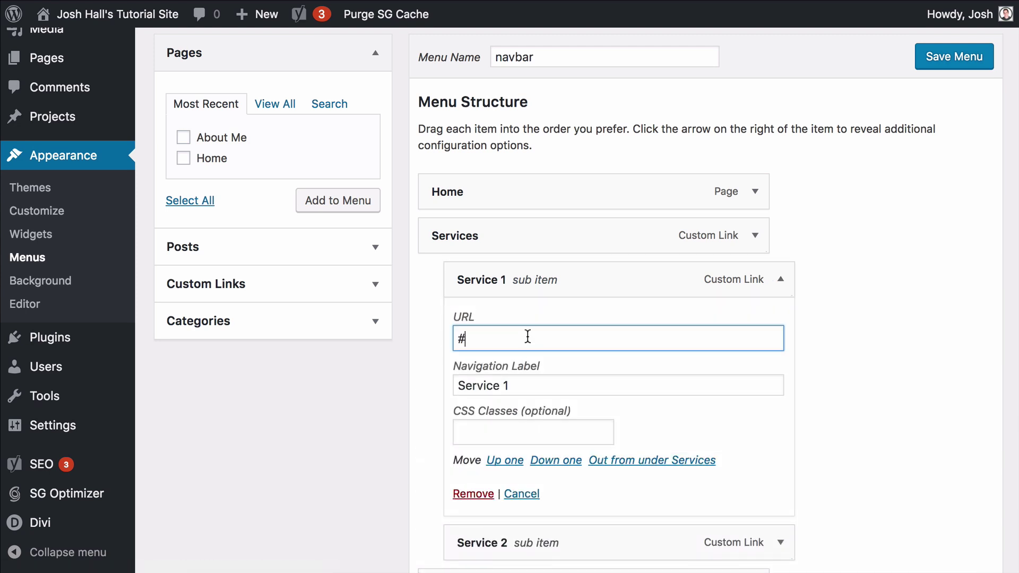
pyautogui.write('anchor-1')
pyautogui.scroll(-7, 831, 359)
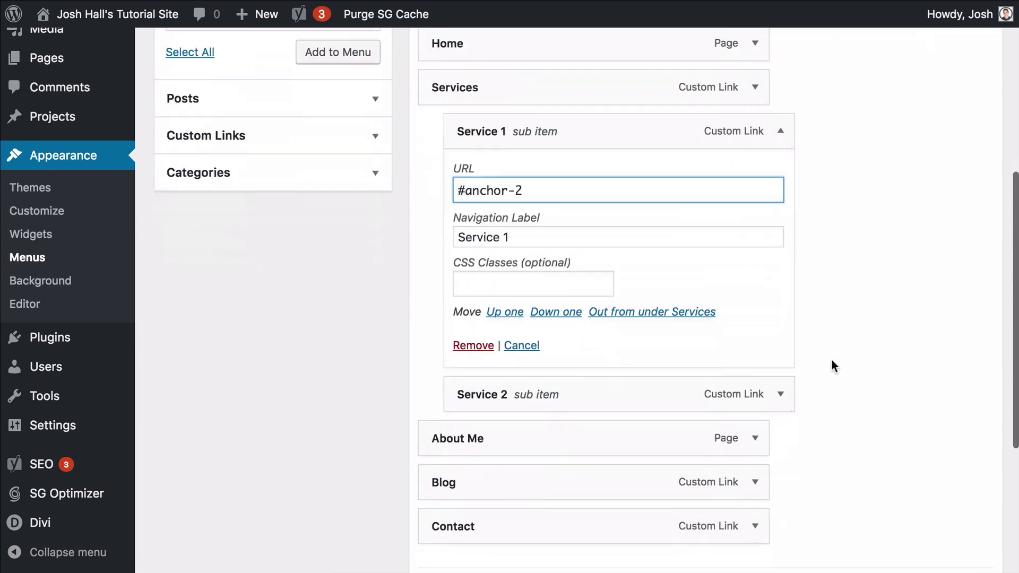
pyautogui.click(927, 547)
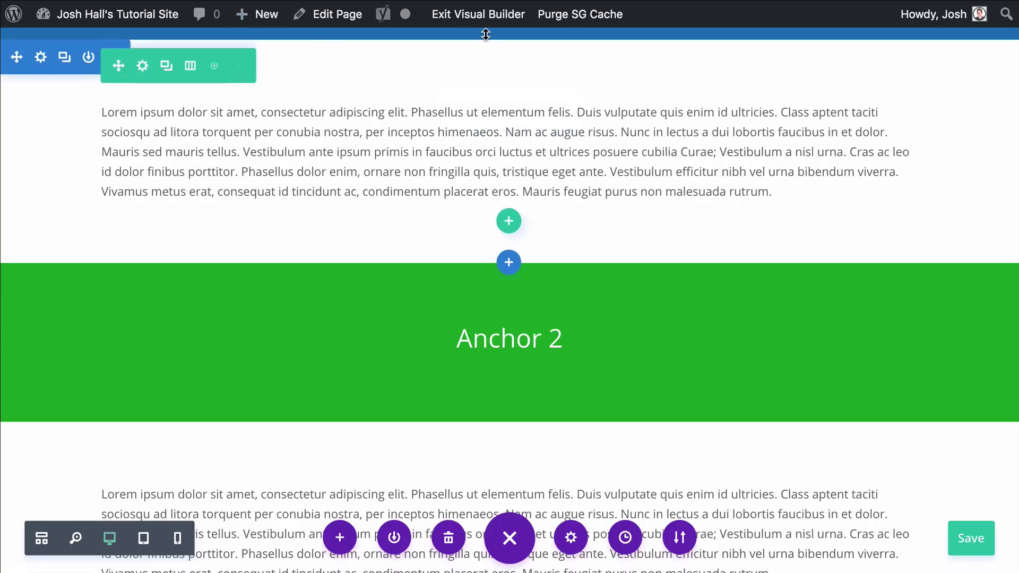
# Save and exit the Visual Builder, and test the Service 1 navigation link to the Anchor 2 section.
pyautogui.click(480, 15)
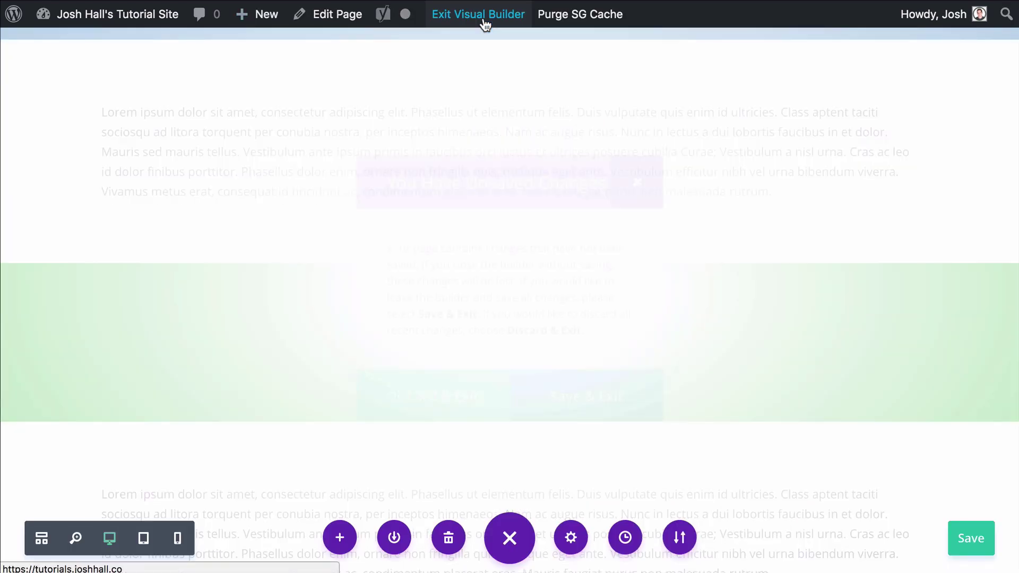
pyautogui.click(599, 419)
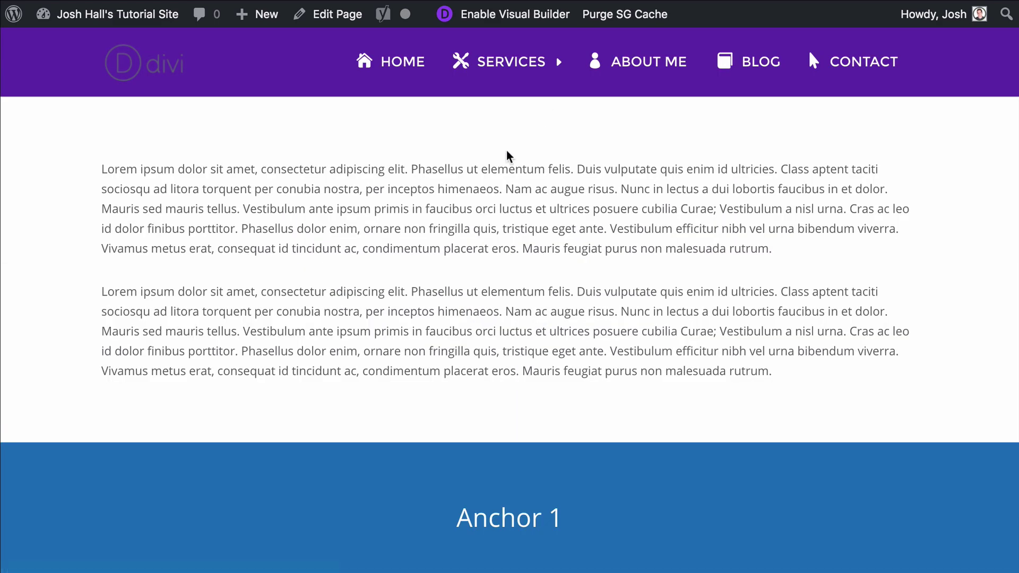
pyautogui.moveTo(520, 85)
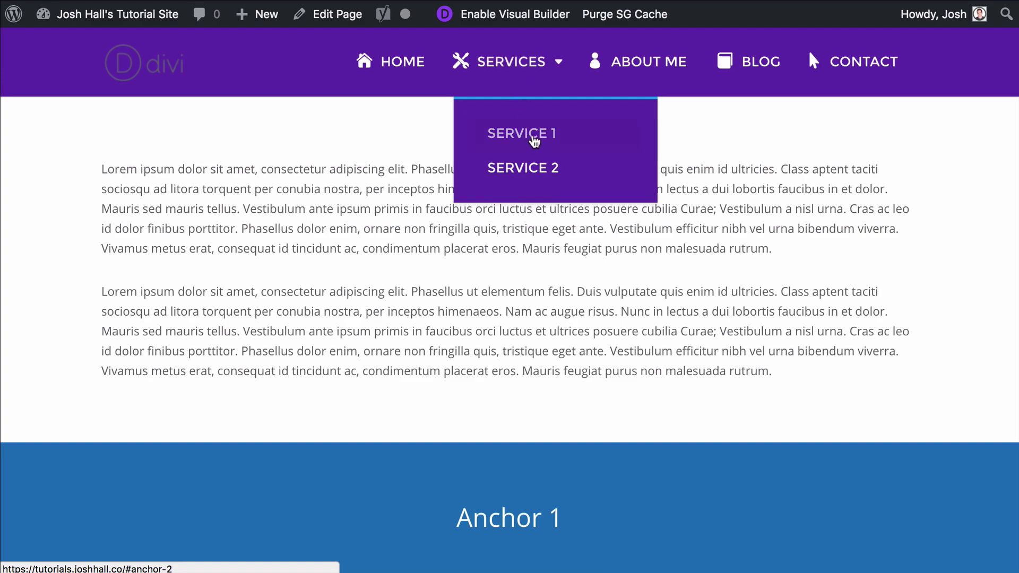
pyautogui.click(536, 137)
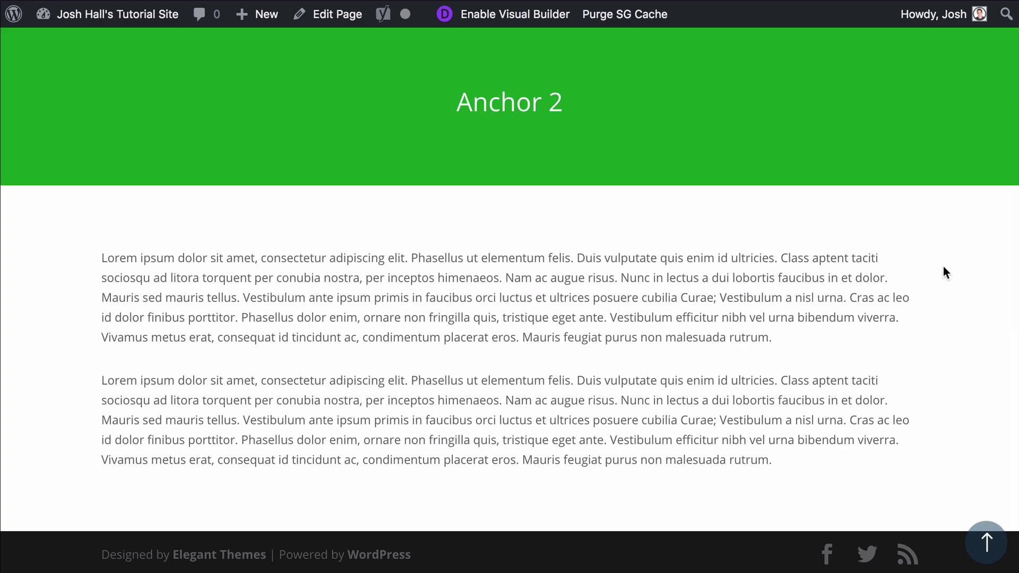
pyautogui.scroll(15, 943, 273)
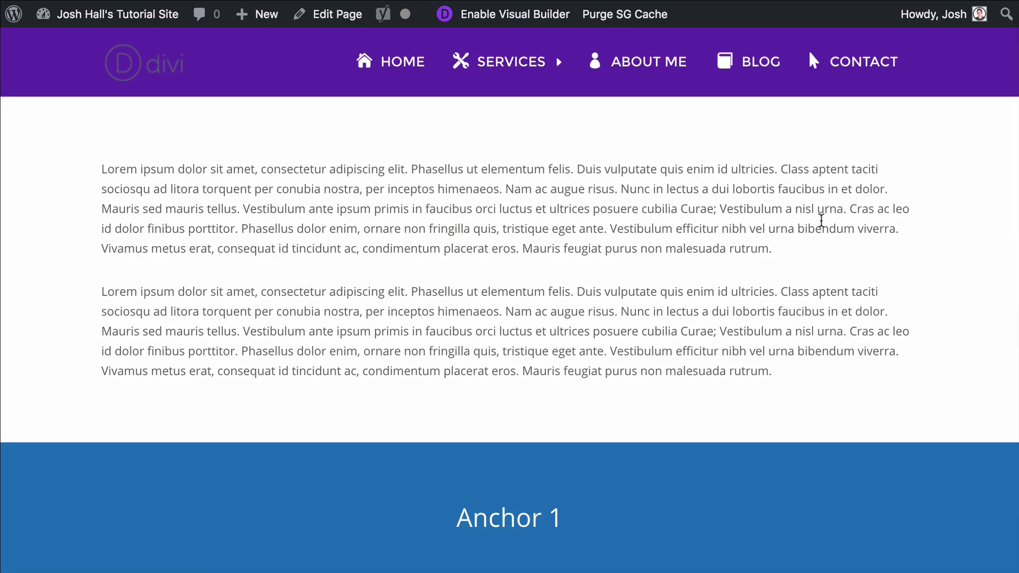
pyautogui.scroll(-3, 821, 222)
pyautogui.scroll(3, 821, 225)
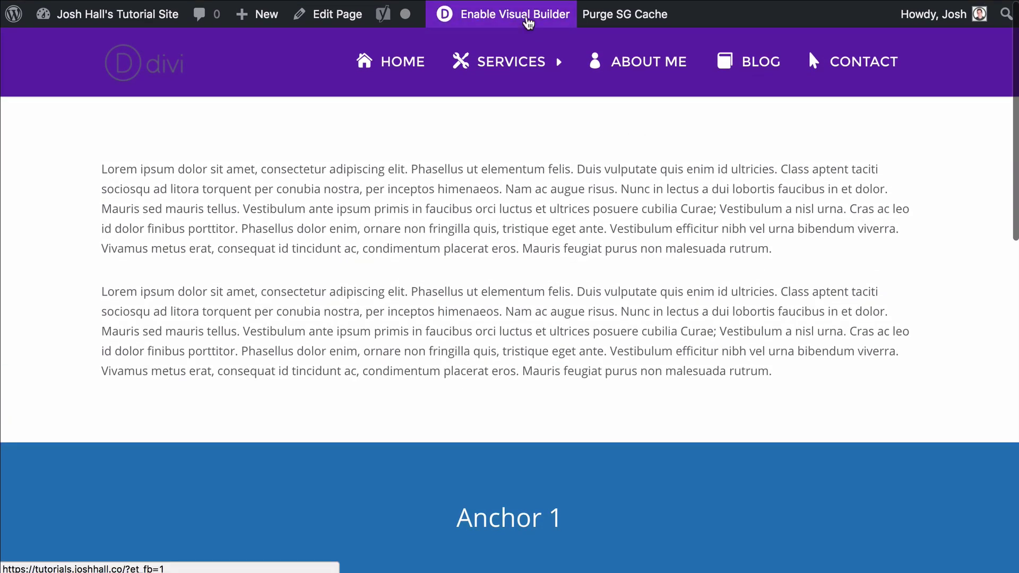
# Reopen the page in the Visual Builder and add the line "Click Here to go to Anchor 2" below the Anchor 1 heading.
pyautogui.click(526, 16)
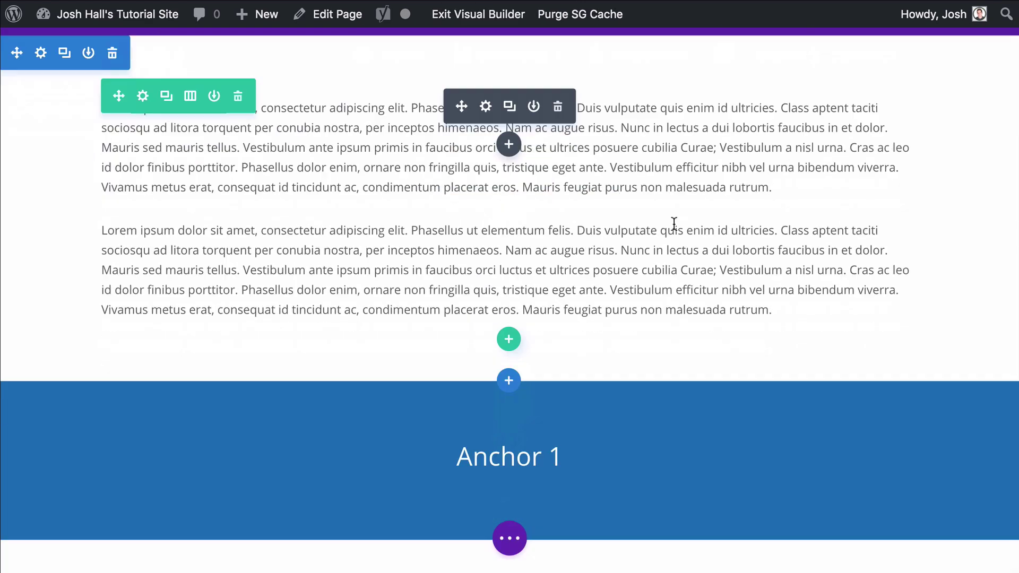
pyautogui.scroll(-2, 674, 224)
pyautogui.click(487, 365)
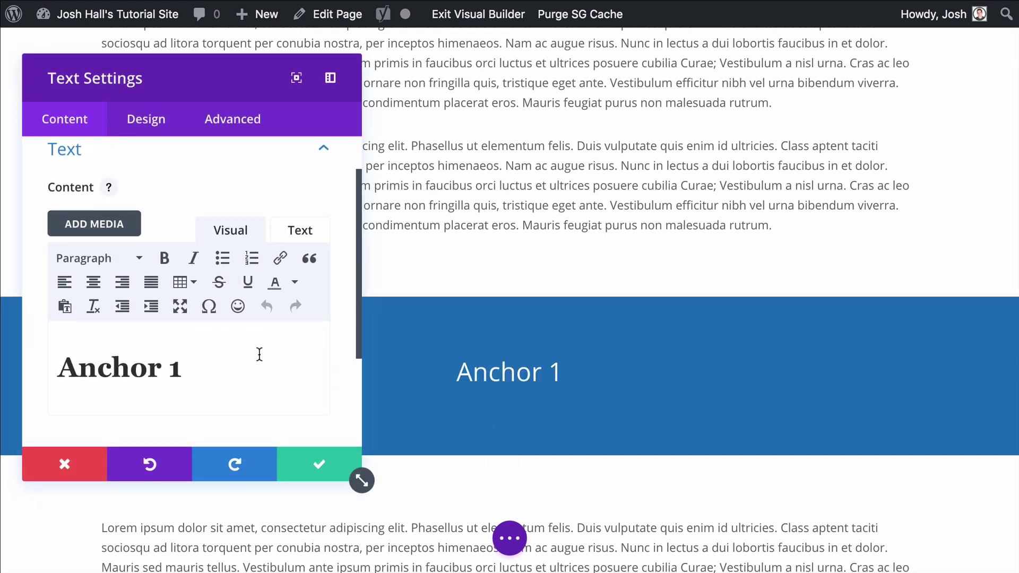
pyautogui.click(259, 354)
pyautogui.press('Return')
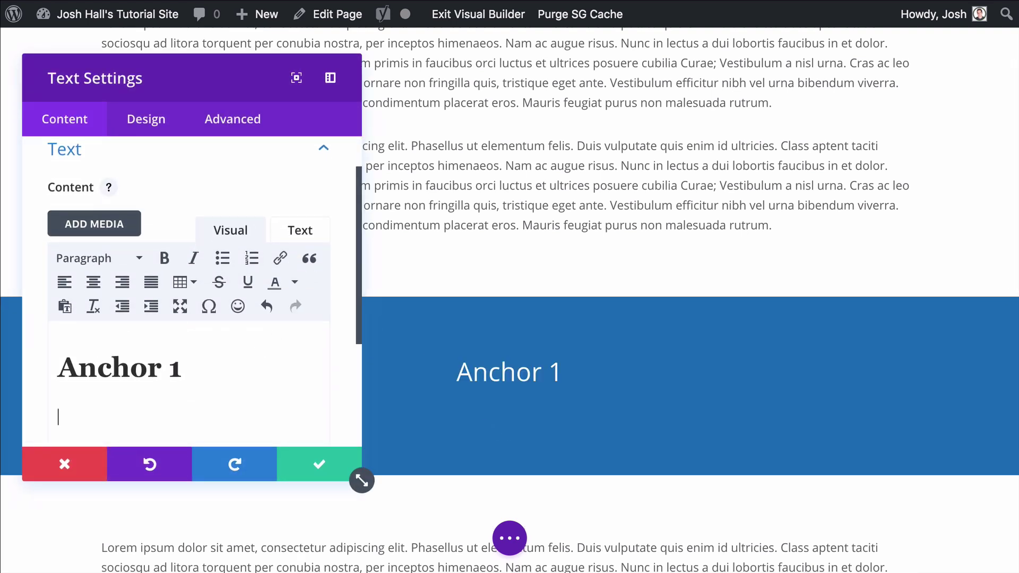
pyautogui.write('Click Here to go to ')
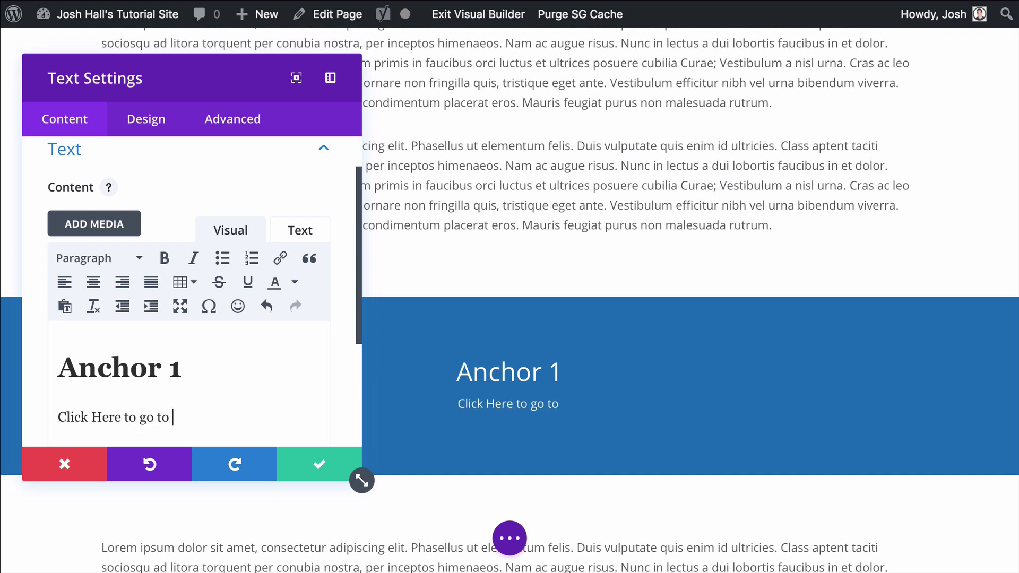
pyautogui.write('Anchor 2')
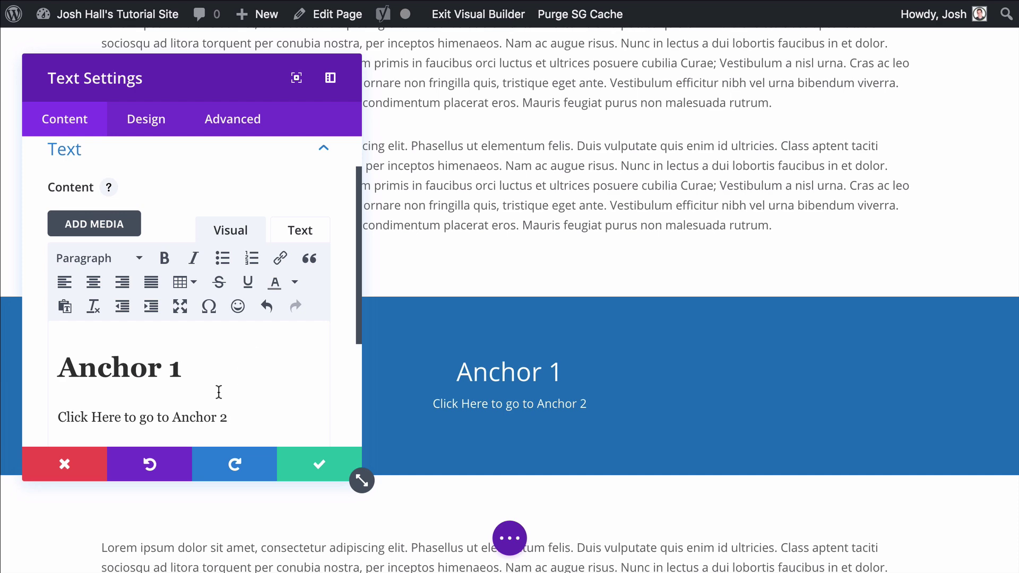
# Link the text "Click Here to go to Anchor 2" to #anchor-2 with no target, and save the text module.
pyautogui.moveTo(246, 413); pyautogui.dragTo(38, 412)
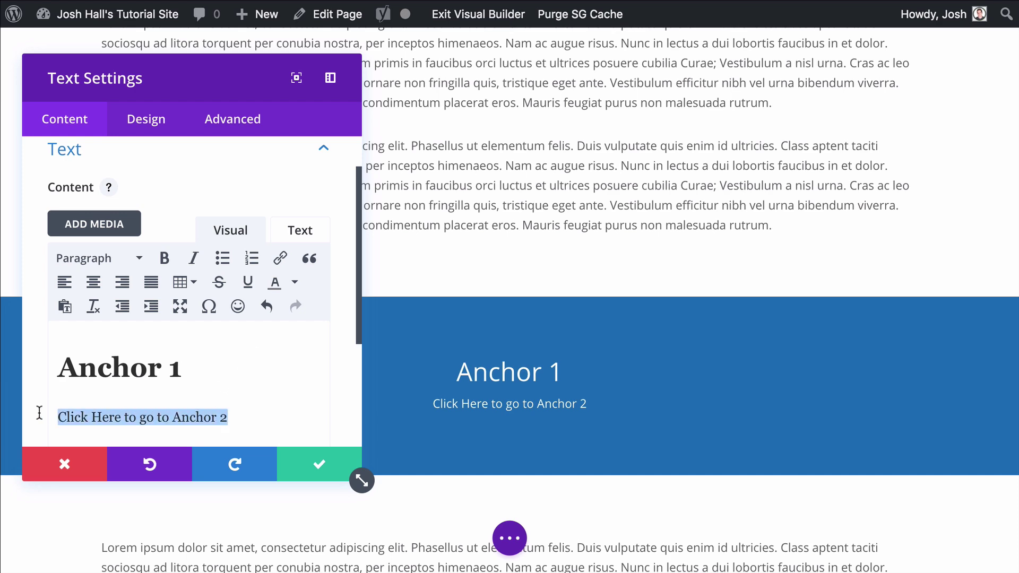
pyautogui.click(281, 259)
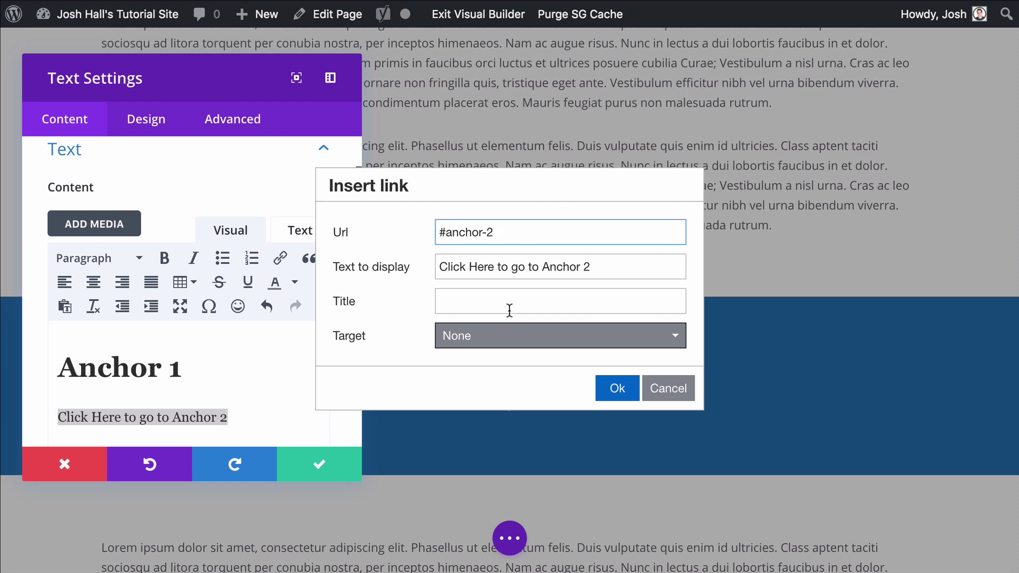
pyautogui.click(506, 338)
pyautogui.click(538, 300)
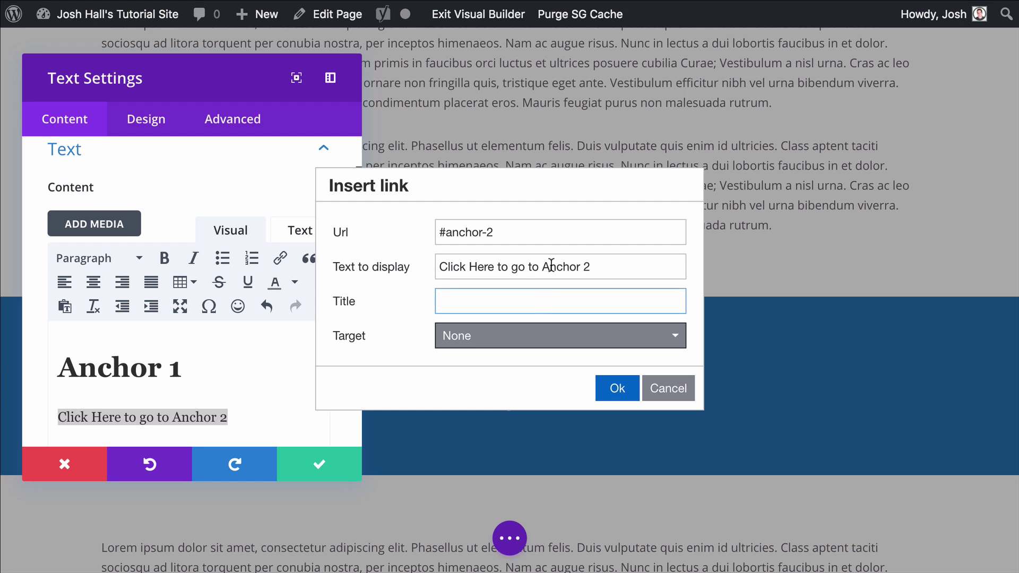
pyautogui.click(616, 388)
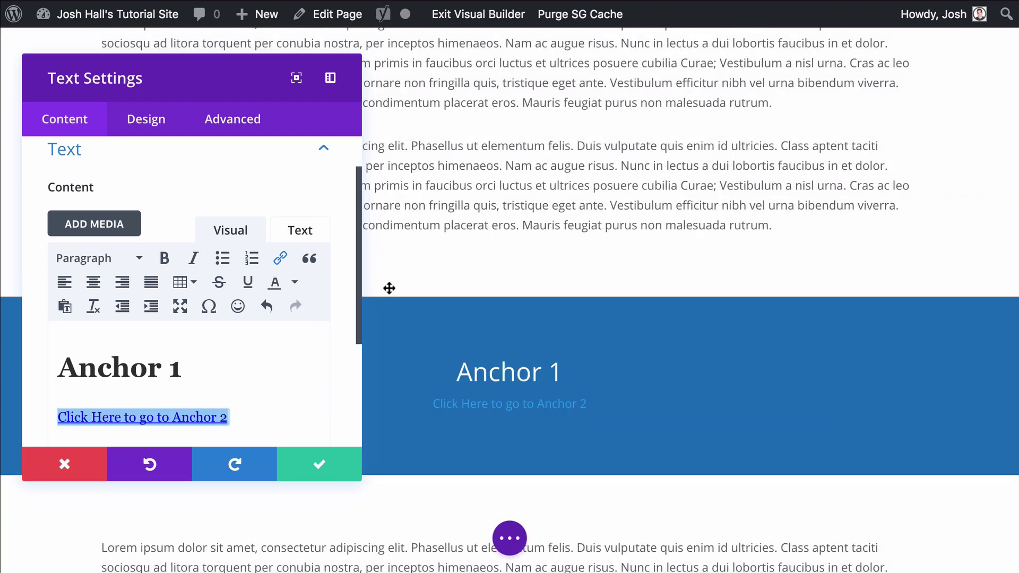
pyautogui.click(335, 464)
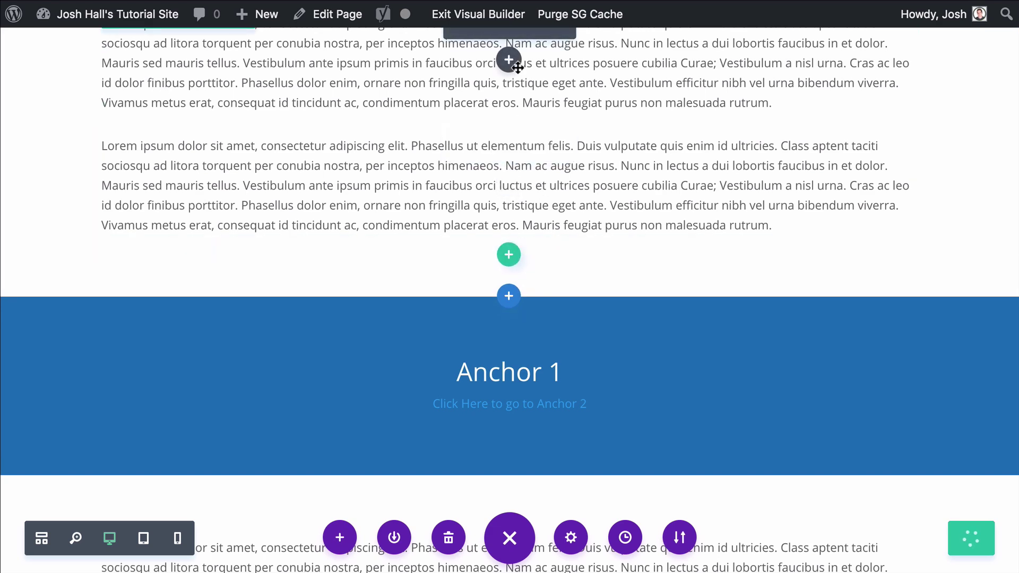
# Exit the Visual Builder and test the text link in the Anchor 1 section that leads to Anchor 2.
pyautogui.click(486, 14)
pyautogui.scroll(-2, 701, 197)
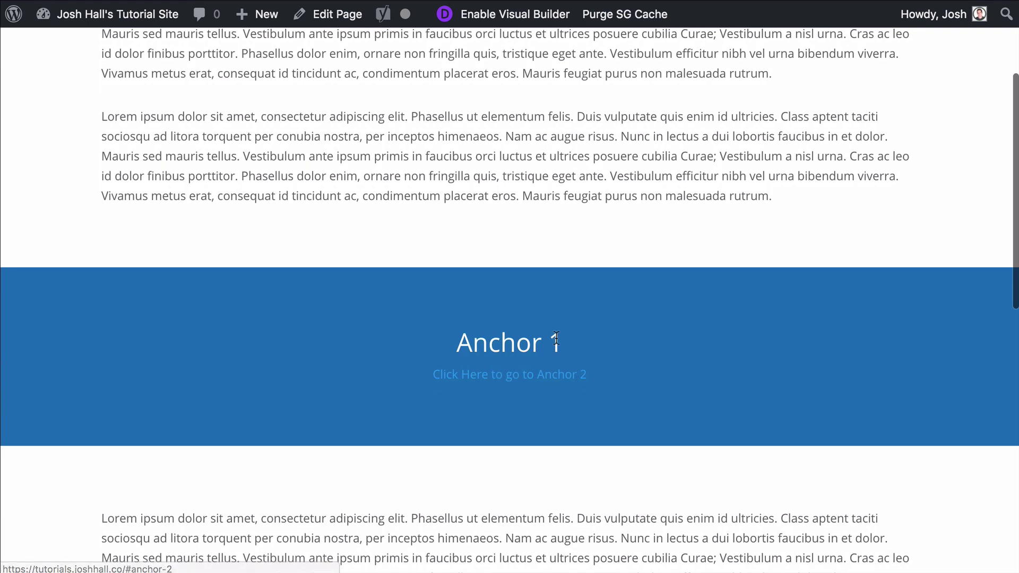
pyautogui.scroll(1, 598, 292)
pyautogui.scroll(-1, 599, 292)
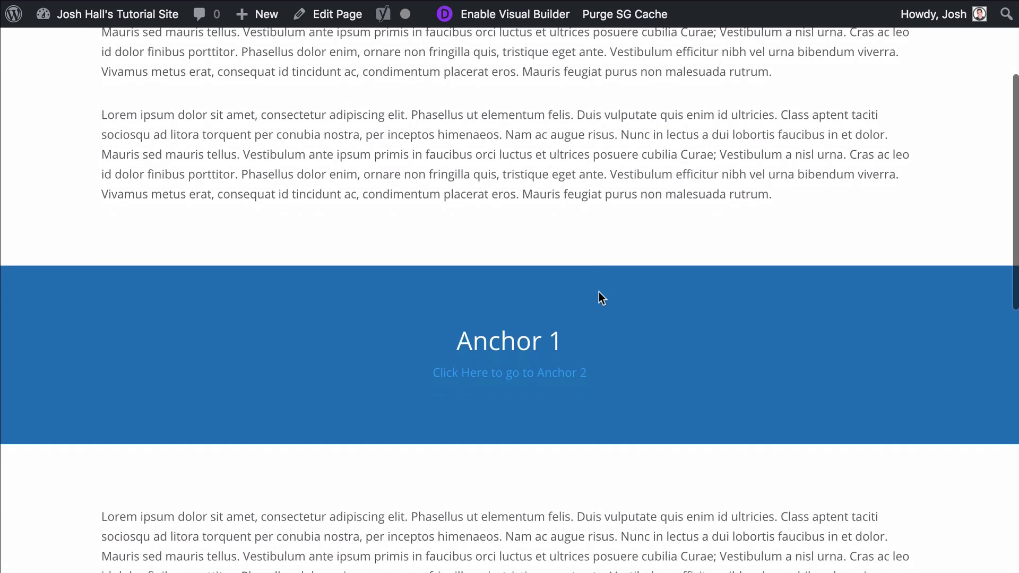
pyautogui.click(529, 379)
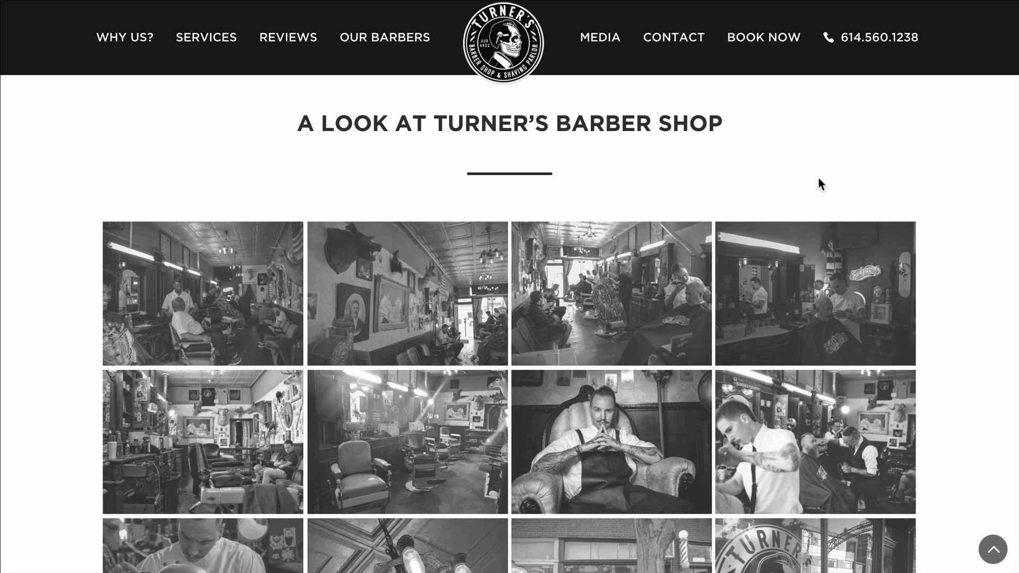
# Switch to the Turner's Barber Shop website and look through its barbers and contact sections.
pyautogui.scroll(5, 957, 178)
pyautogui.scroll(15, 957, 177)
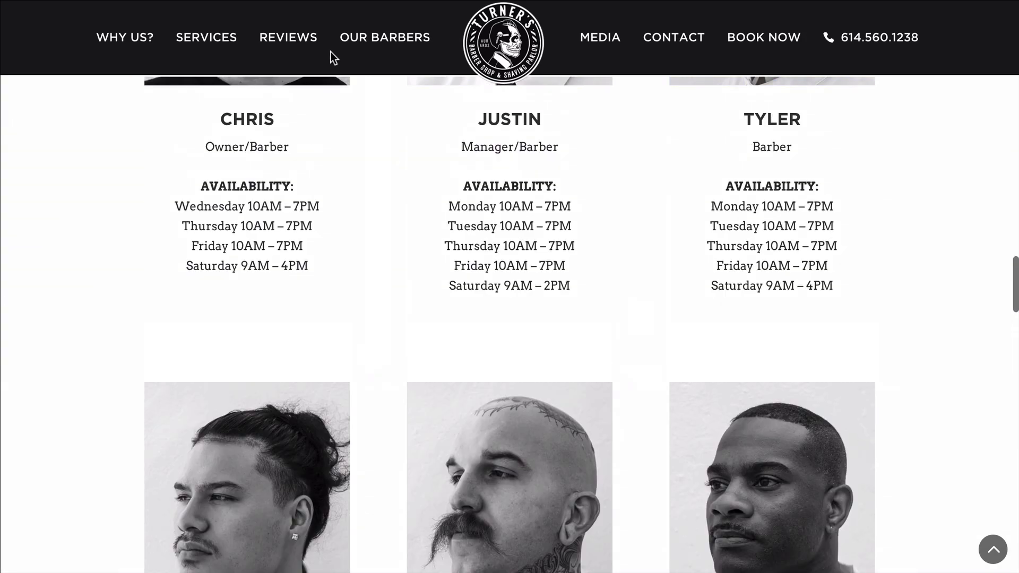
pyautogui.scroll(-3, 323, 198)
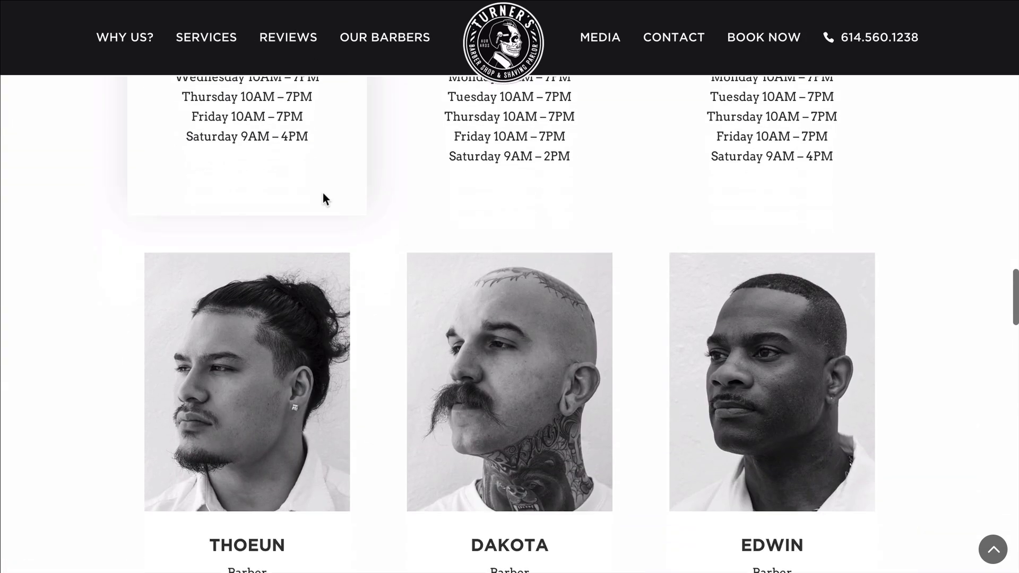
pyautogui.scroll(-3, 35, 492)
pyautogui.scroll(-7, 64, 454)
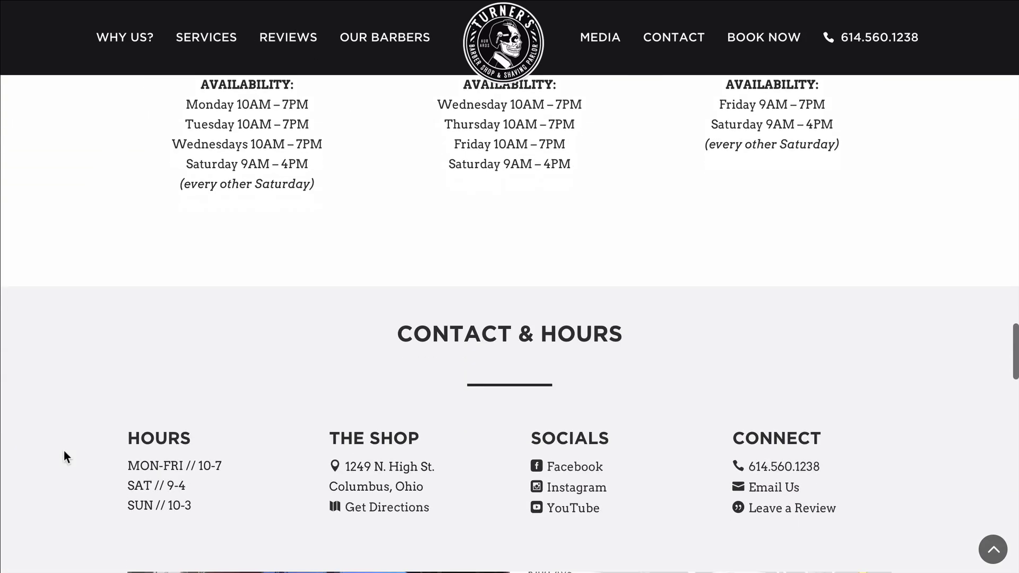
# Test the Why Us, Services, Reviews and Our Barbers anchor links in the Turner's Barber Shop menu.
pyautogui.click(141, 47)
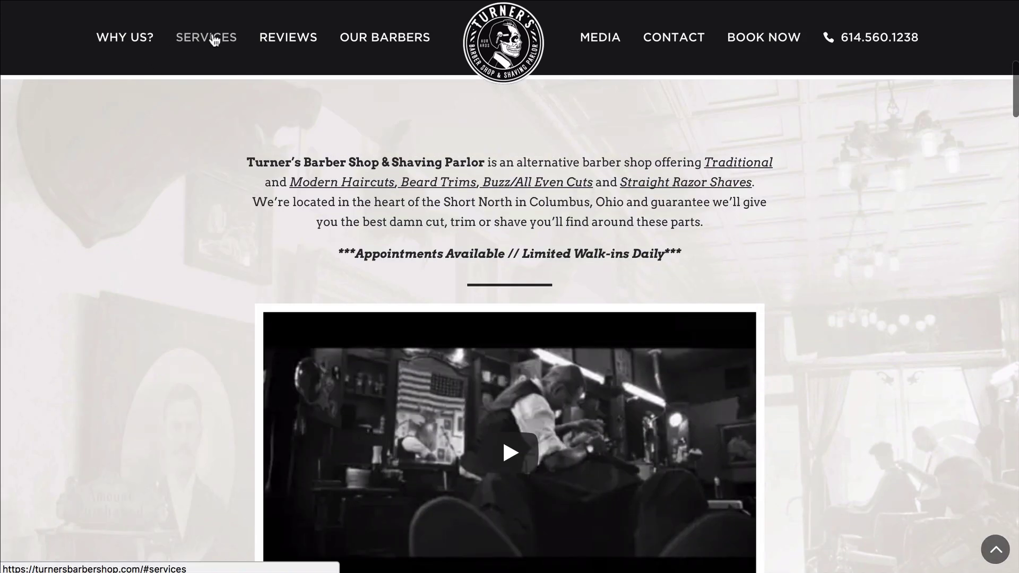
pyautogui.click(202, 37)
pyautogui.click(298, 41)
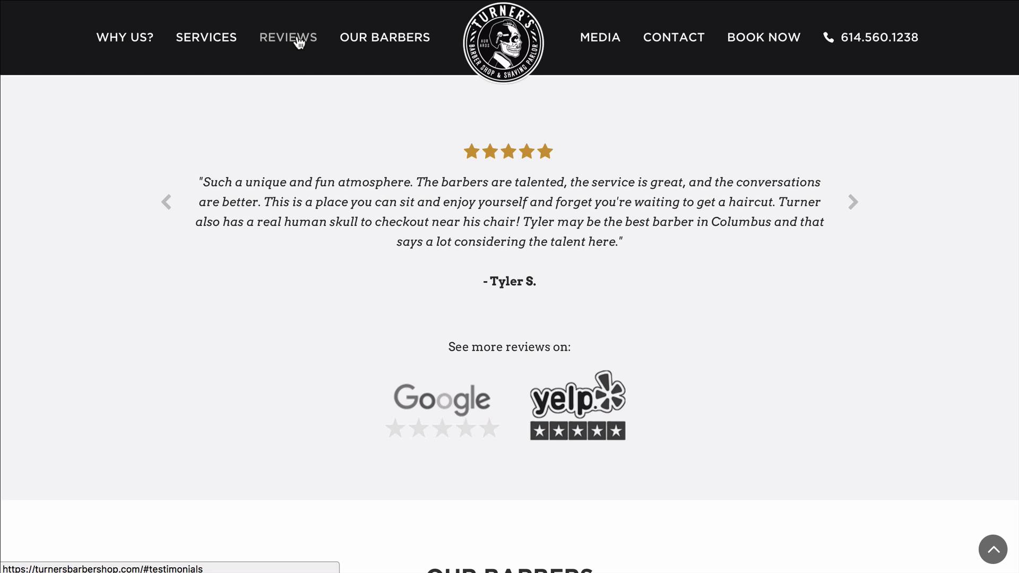
pyautogui.click(371, 44)
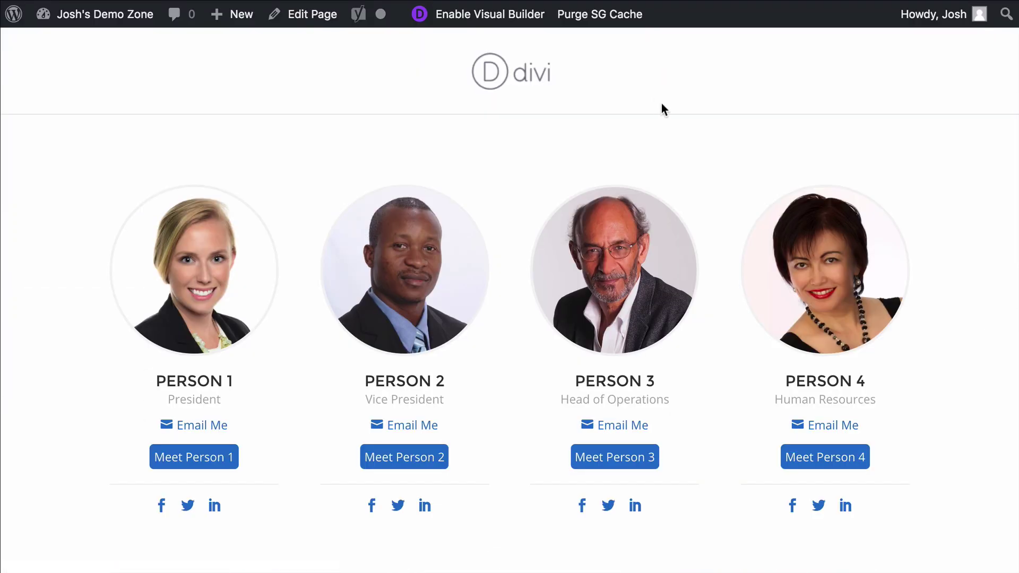
# Switch to the demo team page and test the Meet Person 3 anchor button.
pyautogui.click(621, 455)
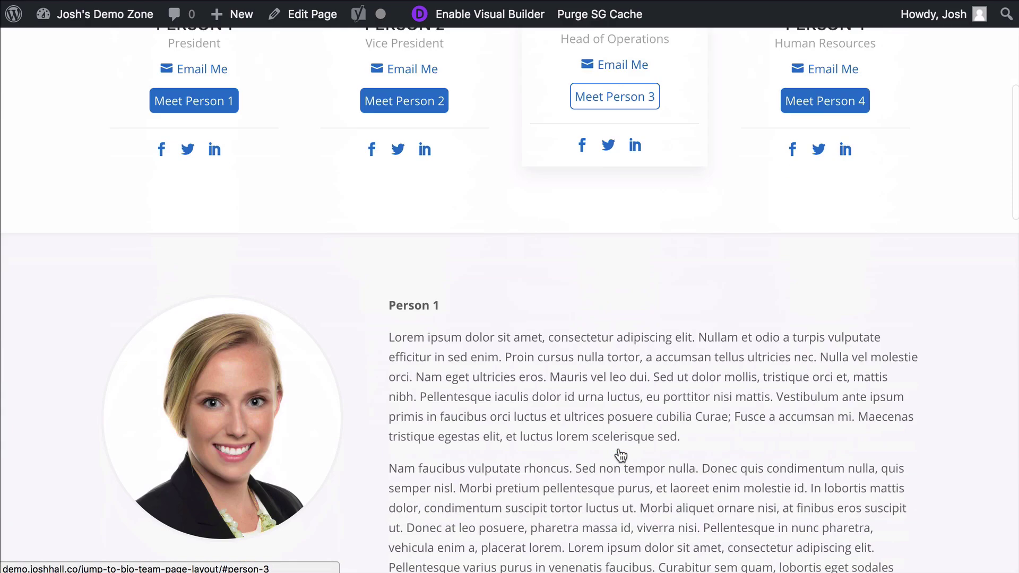
pyautogui.scroll(20, 587, 193)
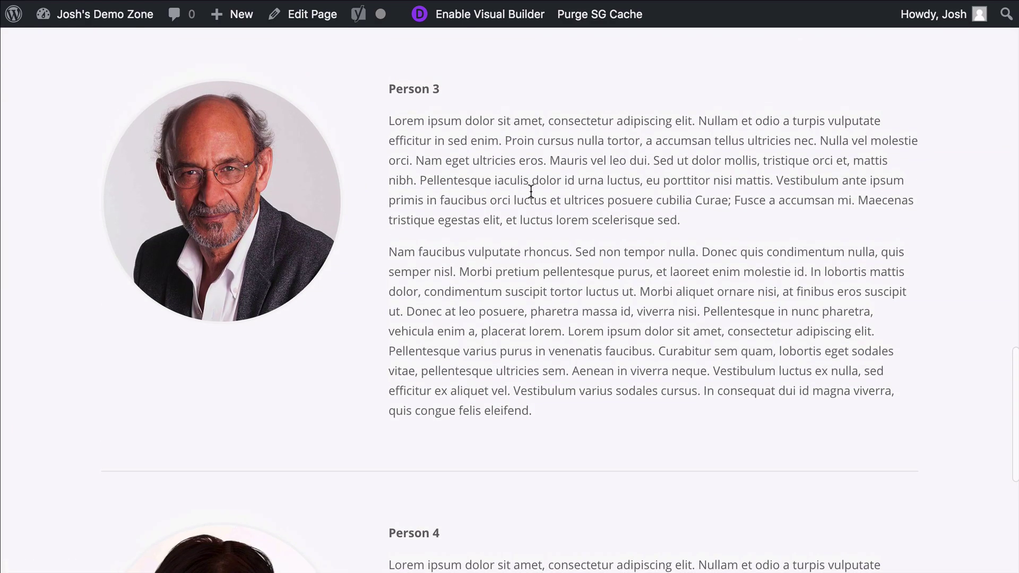
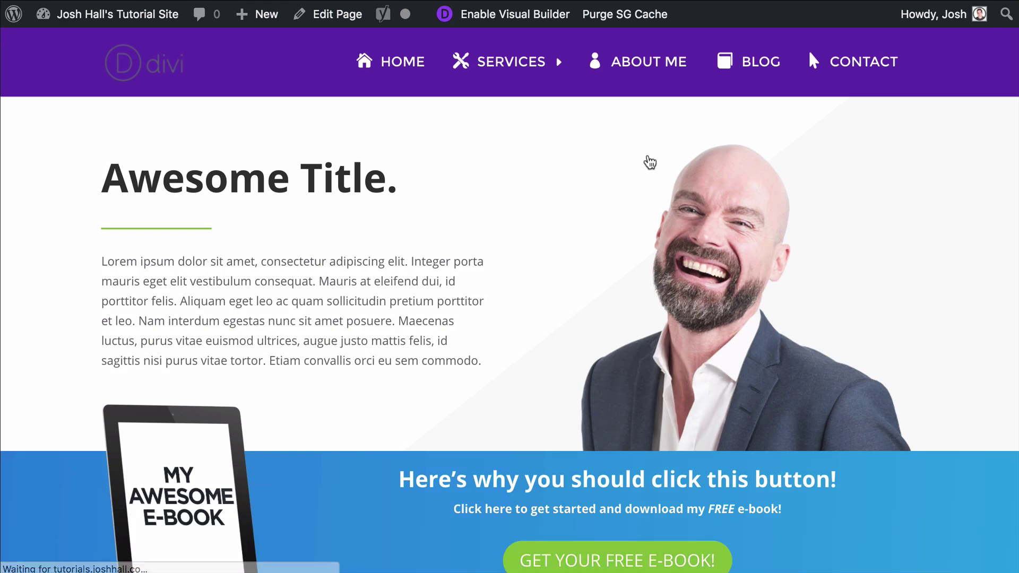
# Switch to the About Me page on the tutorial site and look through its e-book section and text.
pyautogui.scroll(-3, 991, 234)
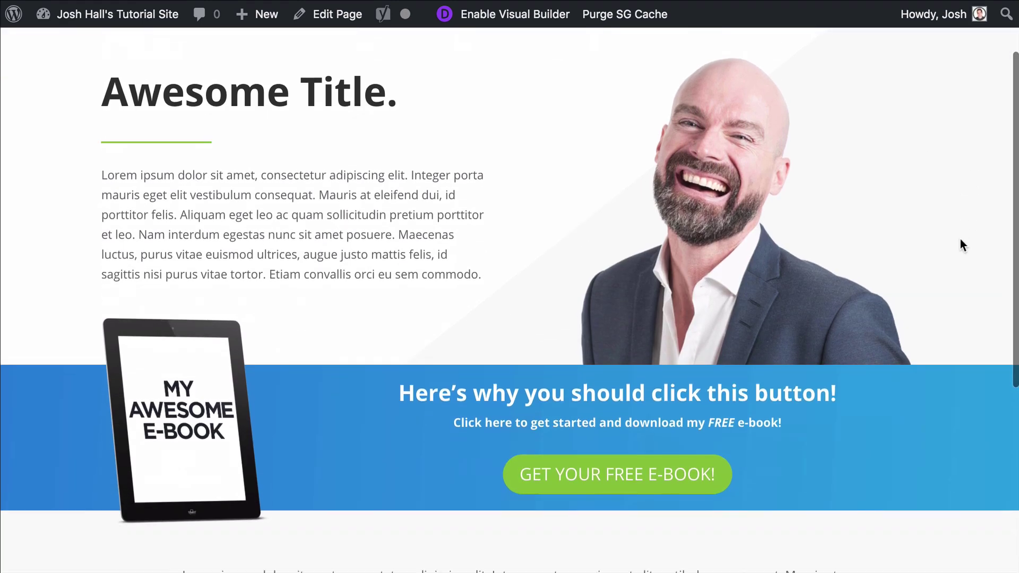
pyautogui.scroll(-3, 960, 240)
pyautogui.scroll(5, 960, 240)
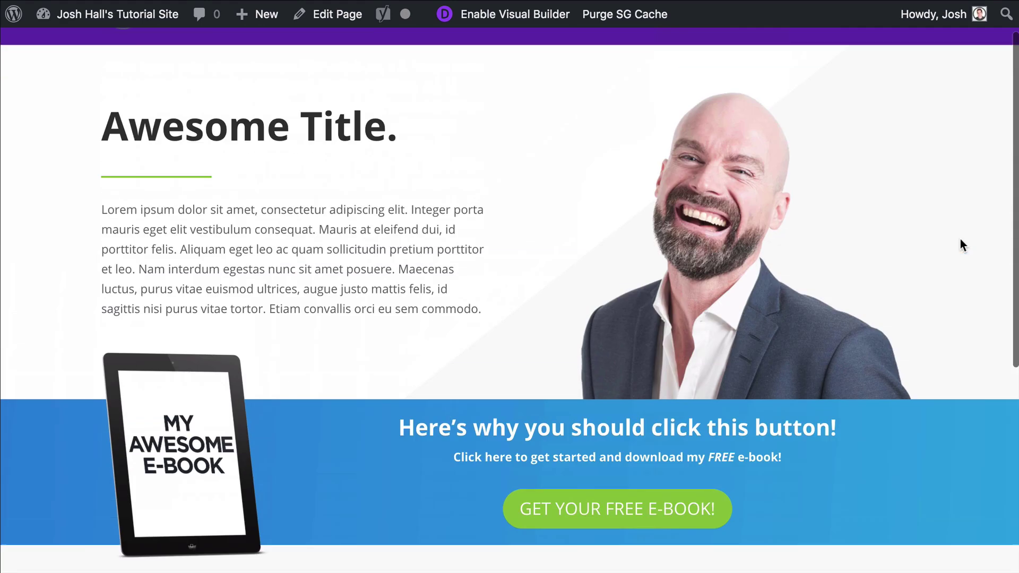
pyautogui.scroll(-5, 926, 244)
pyautogui.scroll(5, 925, 243)
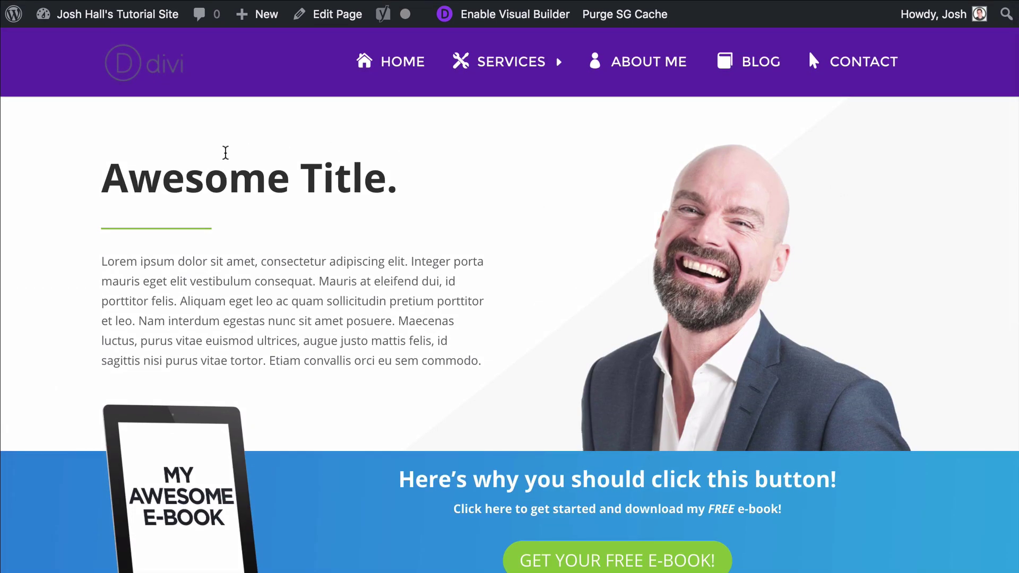
pyautogui.scroll(-10, 546, 167)
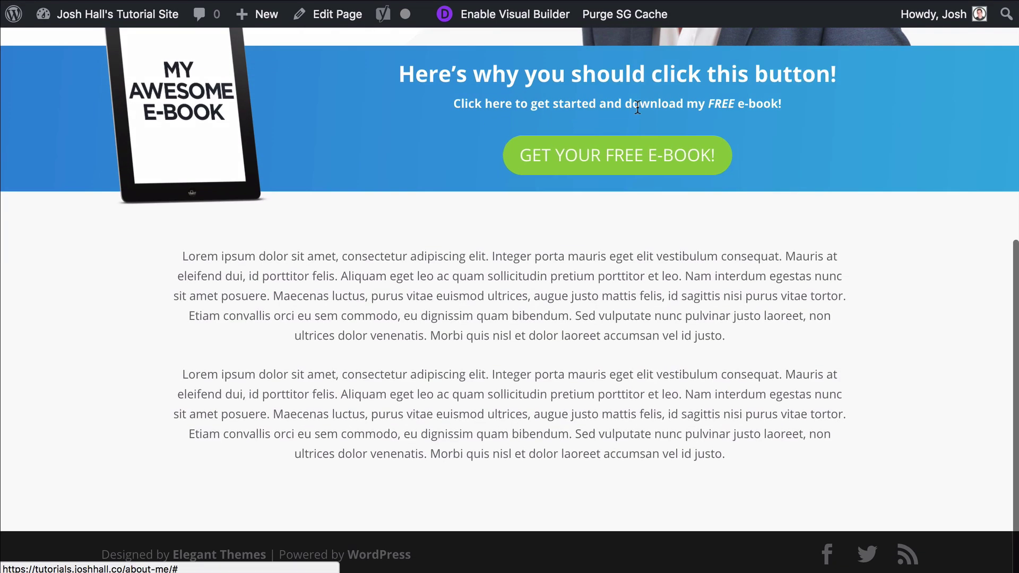
pyautogui.scroll(1, 607, 112)
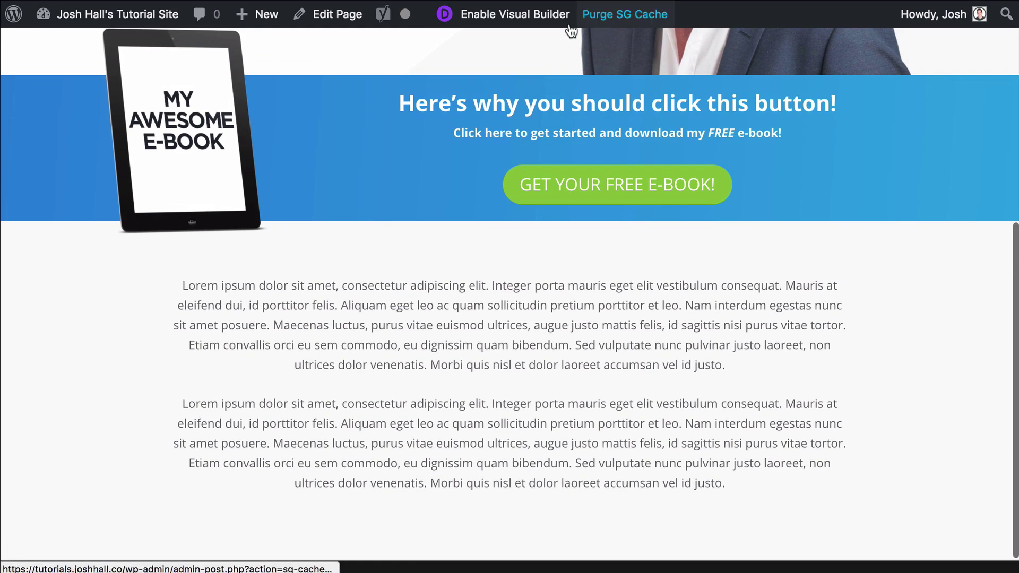
# Open the About Me page in the Visual Builder and look up the CSS ID of the blue e-book section.
pyautogui.click(544, 18)
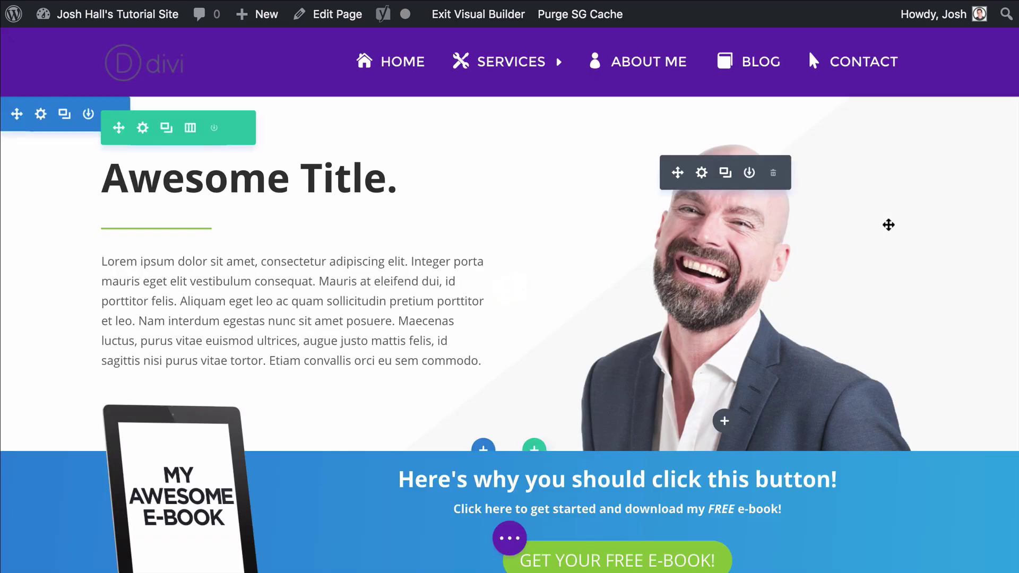
pyautogui.scroll(-4, 887, 225)
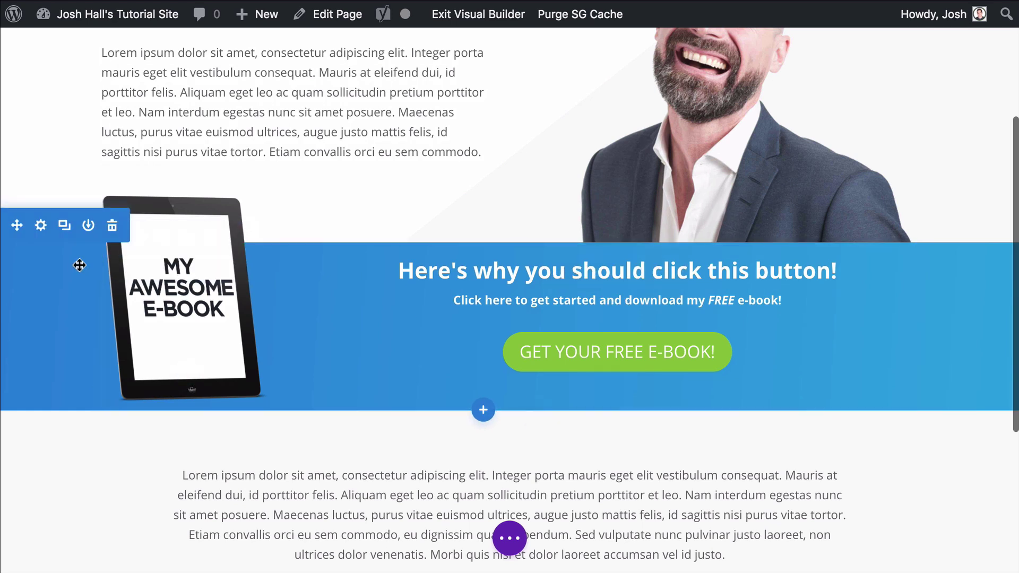
pyautogui.click(41, 227)
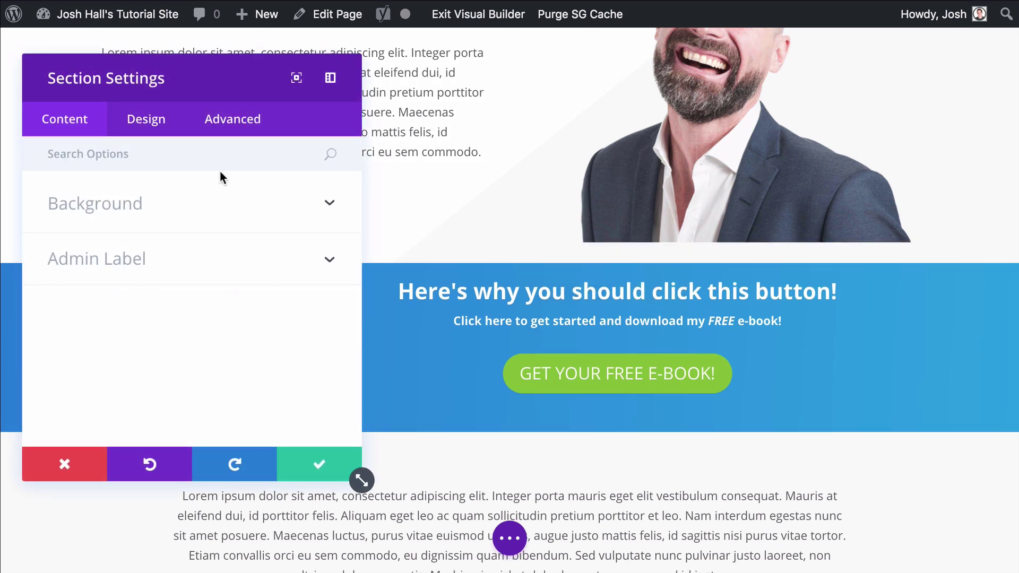
pyautogui.click(229, 128)
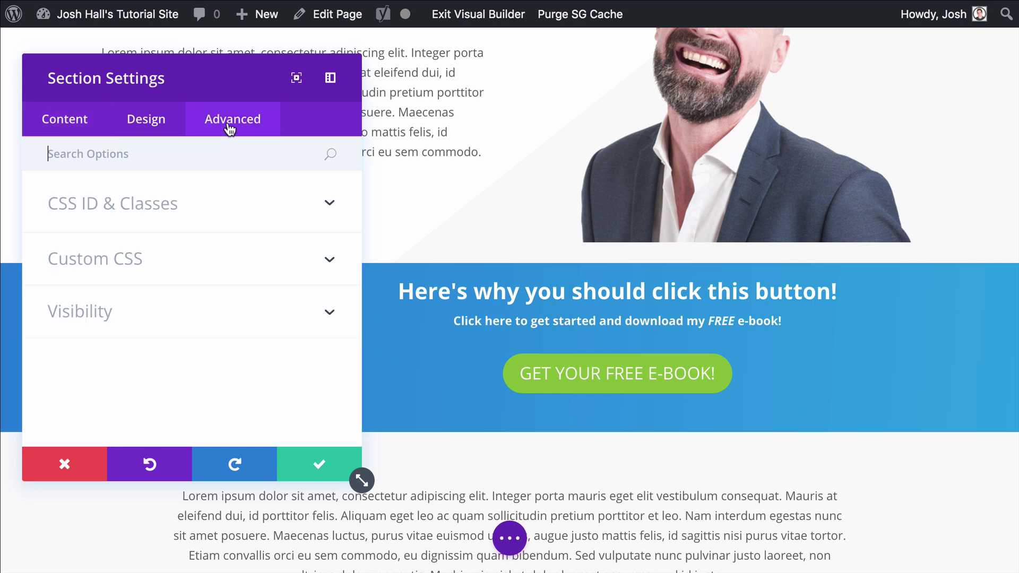
pyautogui.click(188, 213)
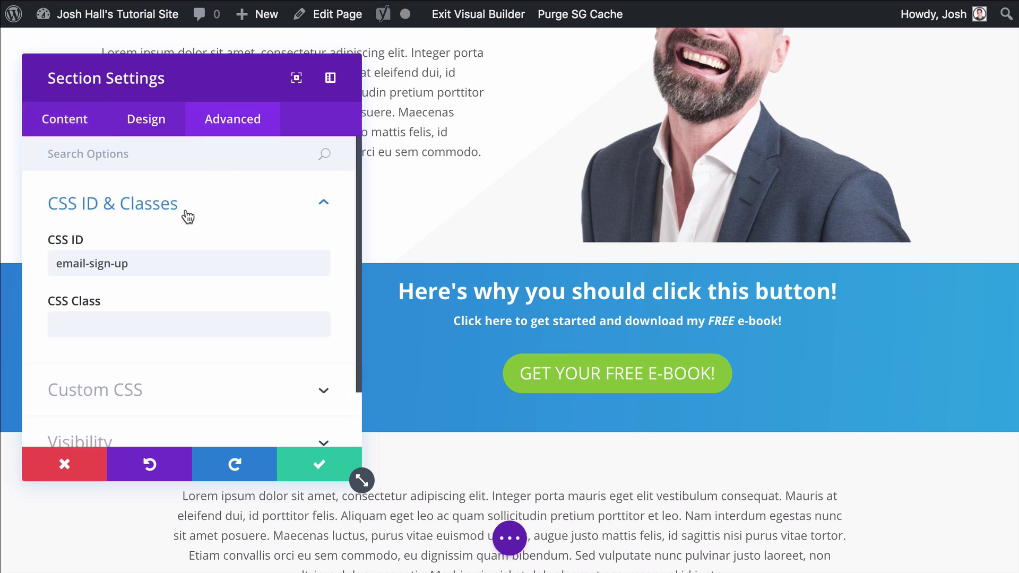
pyautogui.tripleClick(178, 261)
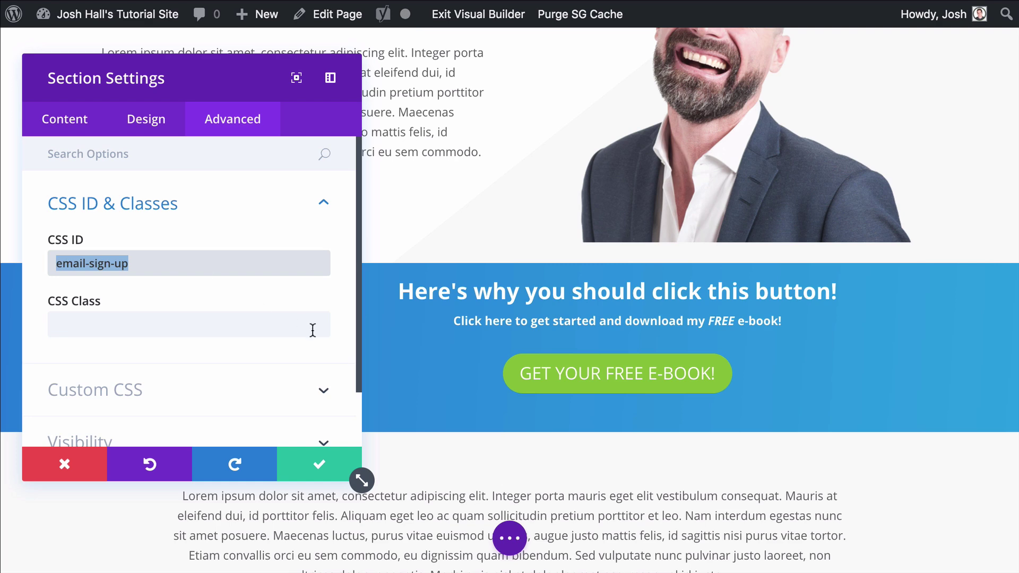
# Close the section settings and exit the Visual Builder, discarding the changes.
pyautogui.click(319, 466)
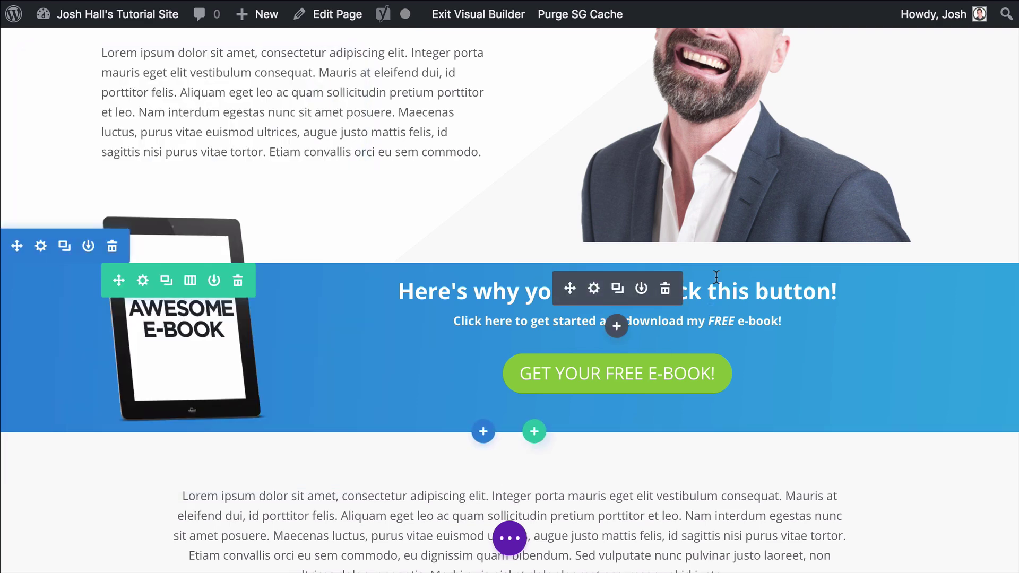
pyautogui.scroll(4, 716, 276)
pyautogui.click(495, 20)
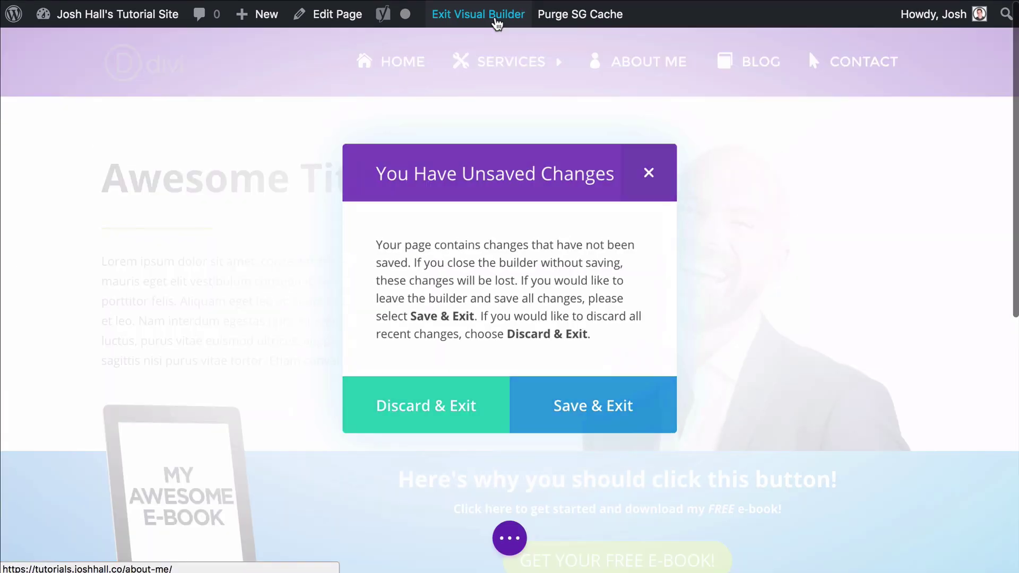
pyautogui.click(448, 414)
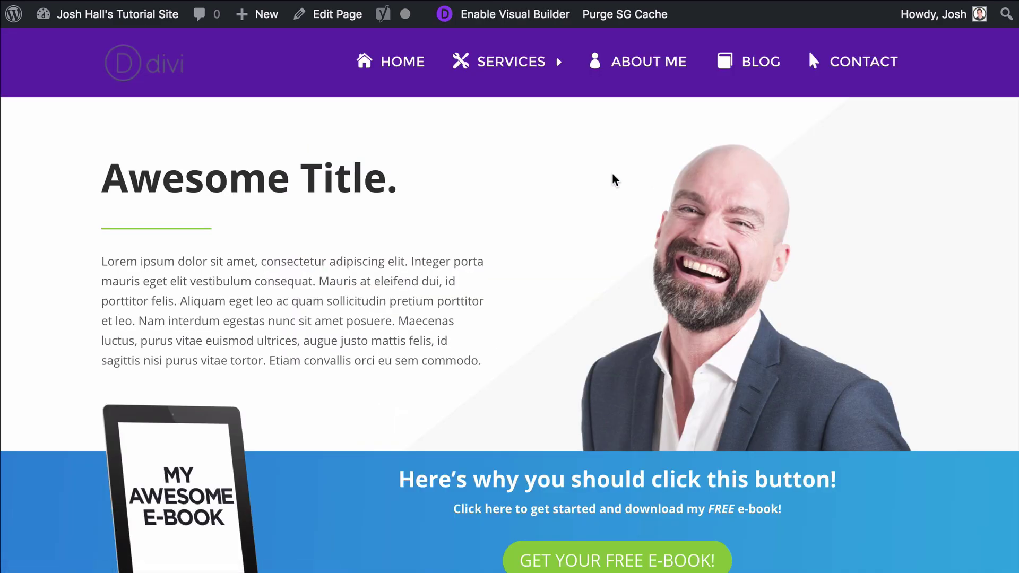
pyautogui.scroll(-2, 553, 170)
pyautogui.scroll(2, 553, 170)
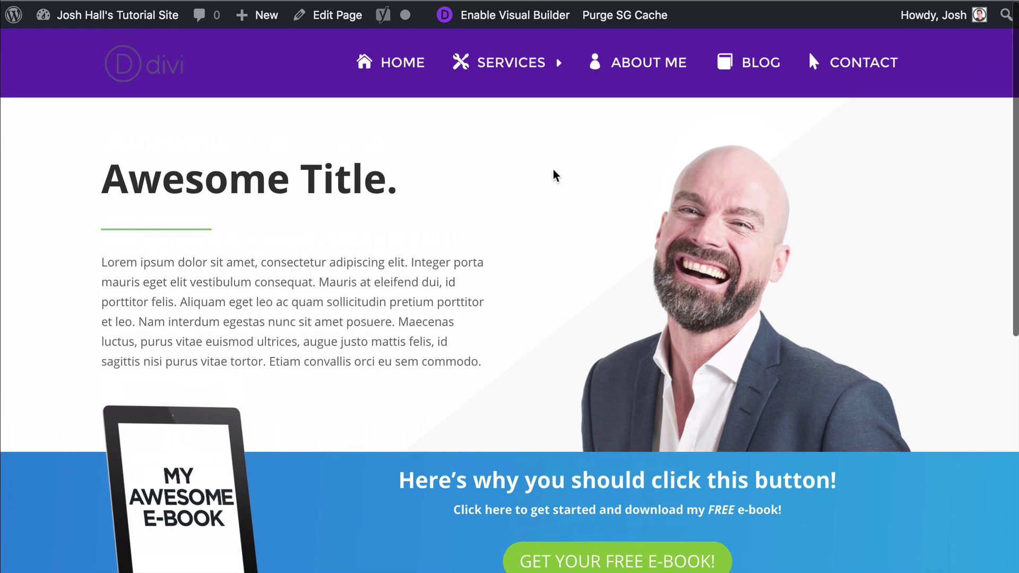
pyautogui.scroll(-1, 553, 170)
pyautogui.scroll(-5, 553, 170)
pyautogui.scroll(6, 553, 170)
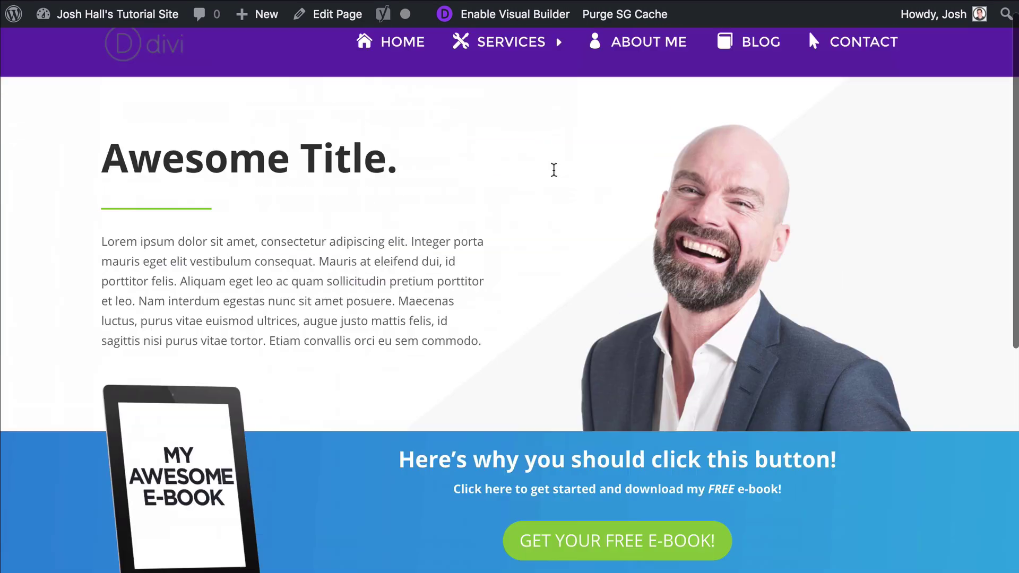
# Show the browser's address bar and copy the full URL of the About Me page.
pyautogui.press('super+shift+f')
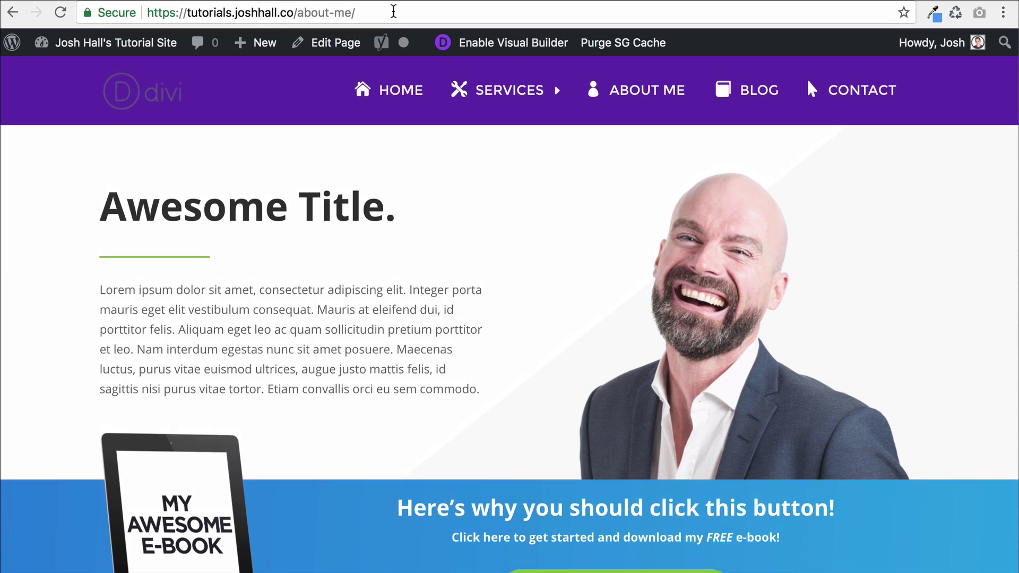
pyautogui.click(616, 15)
pyautogui.press('super+c')
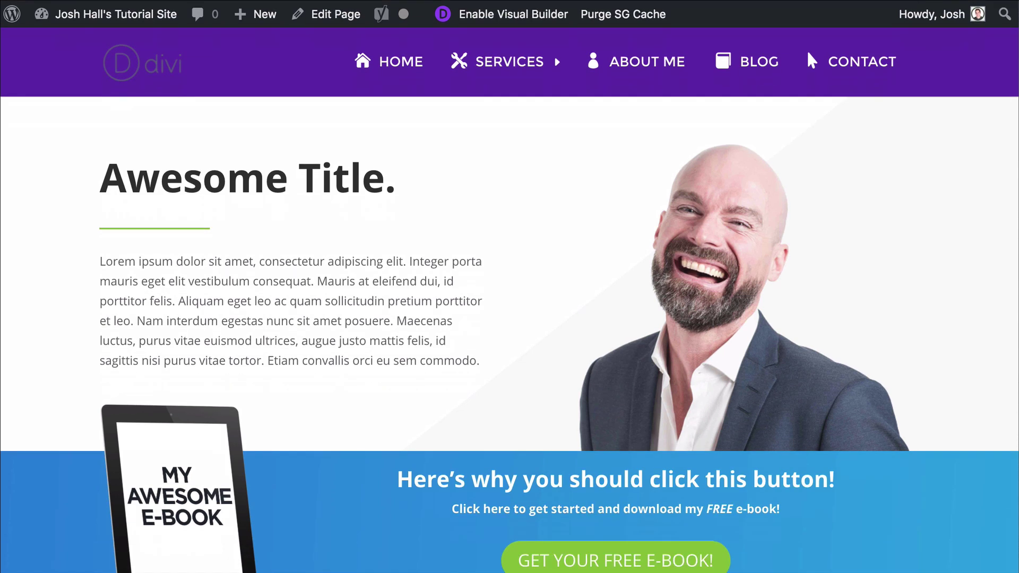
# Return to the tutorial site's home page and open it in the Visual Builder at the Anchor 1 section.
pyautogui.click(398, 75)
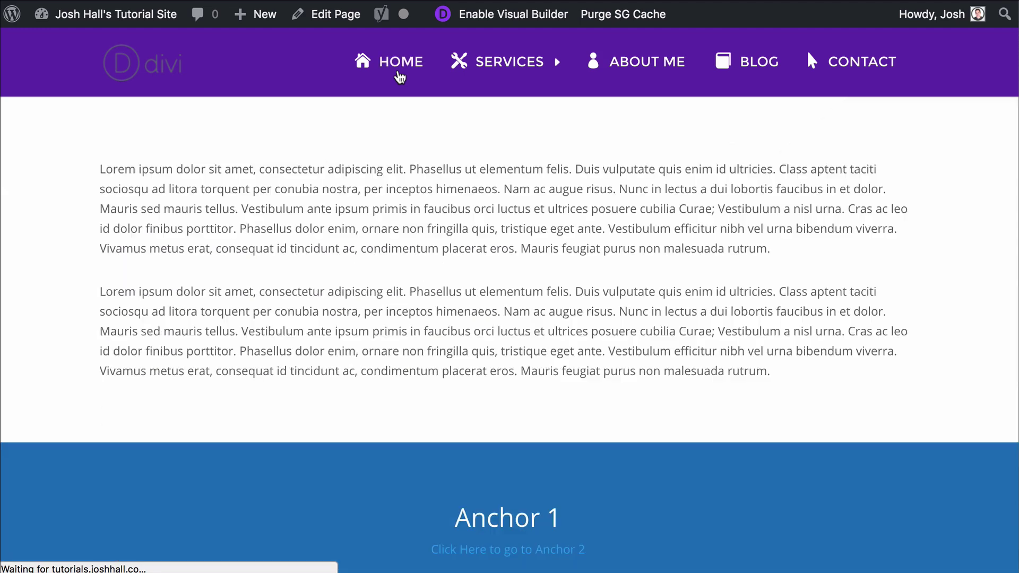
pyautogui.scroll(-3, 516, 199)
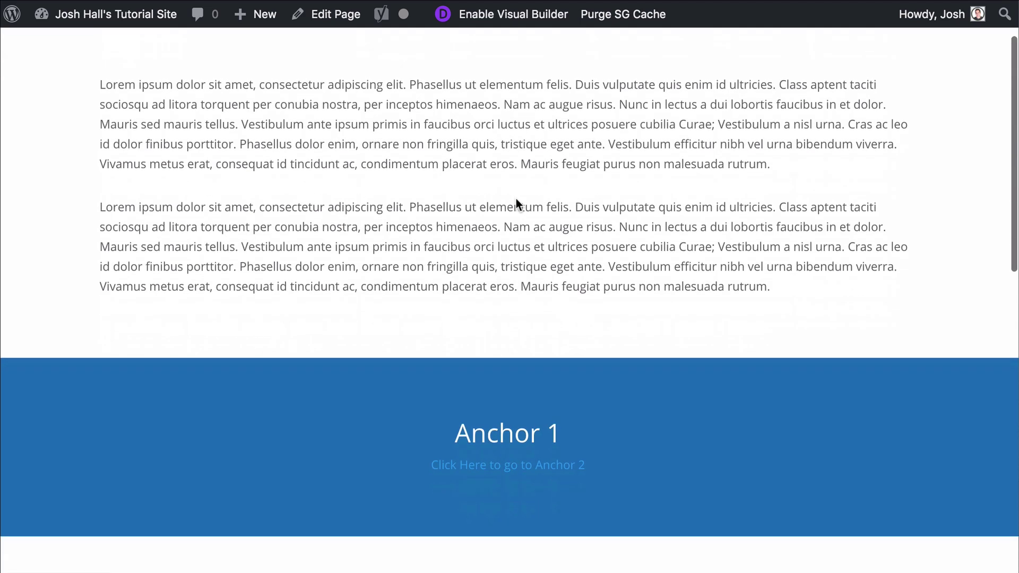
pyautogui.scroll(-1, 569, 314)
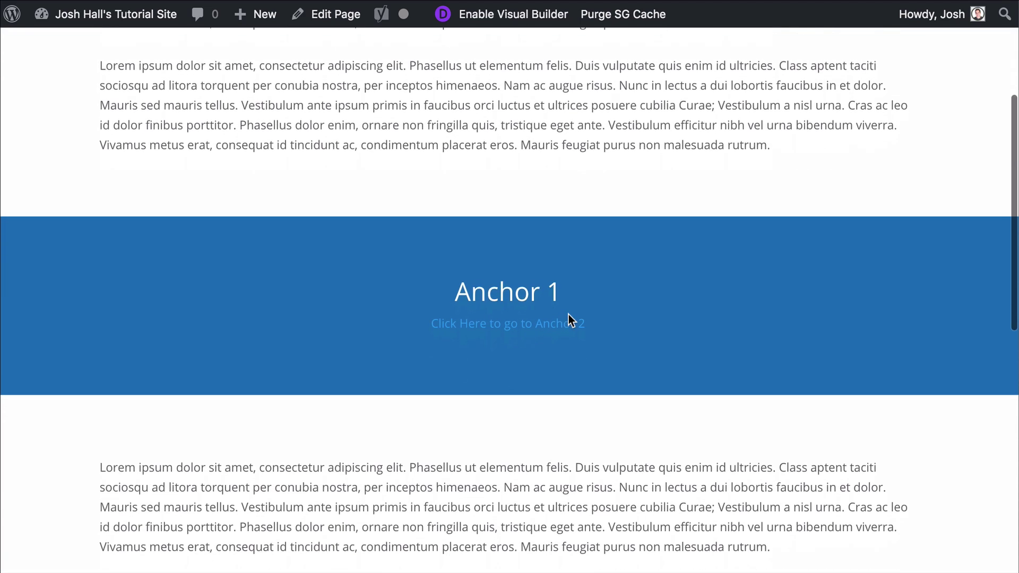
pyautogui.click(505, 320)
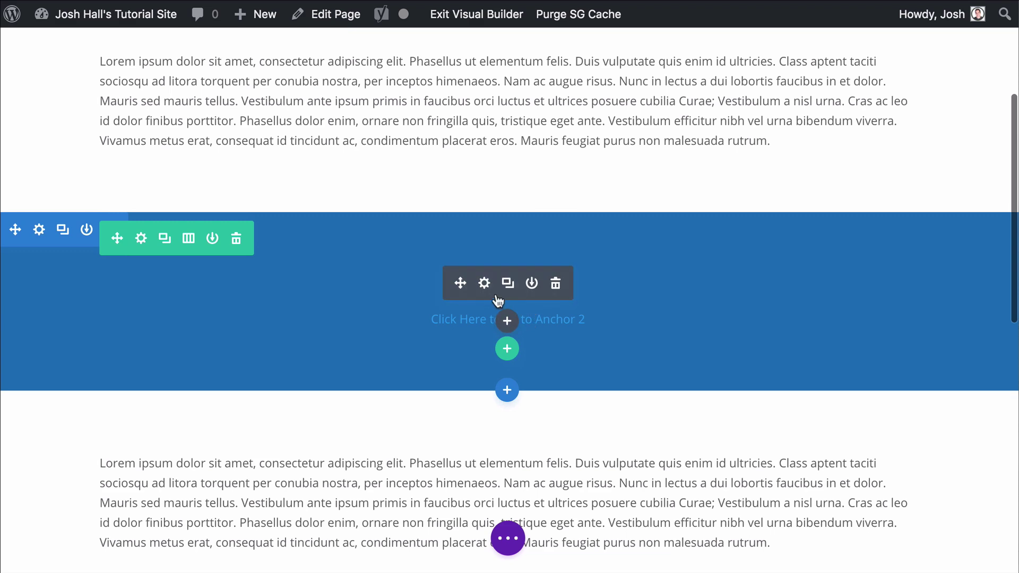
pyautogui.click(484, 284)
pyautogui.scroll(-3, 257, 288)
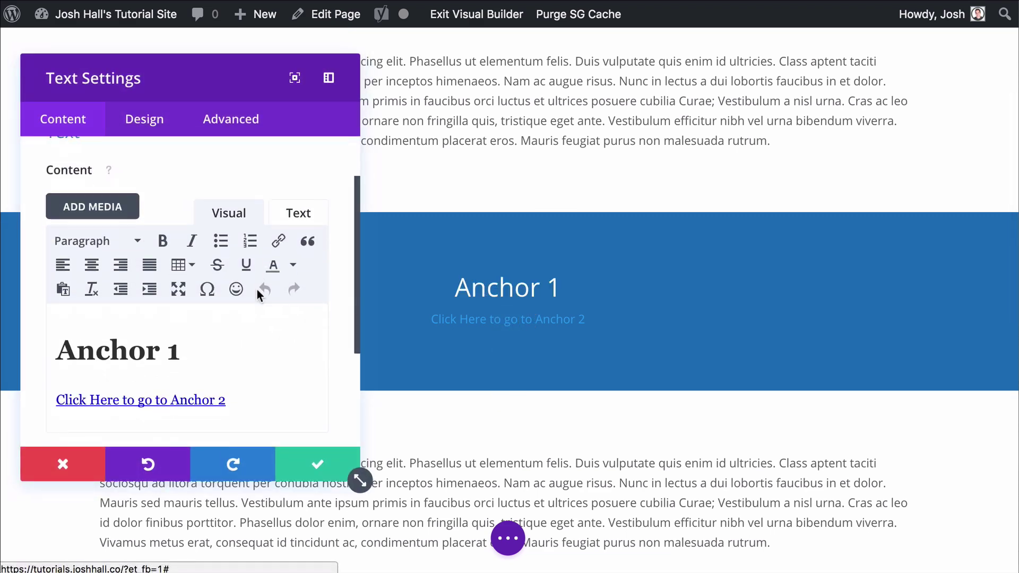
pyautogui.tripleClick(232, 362)
pyautogui.click(278, 212)
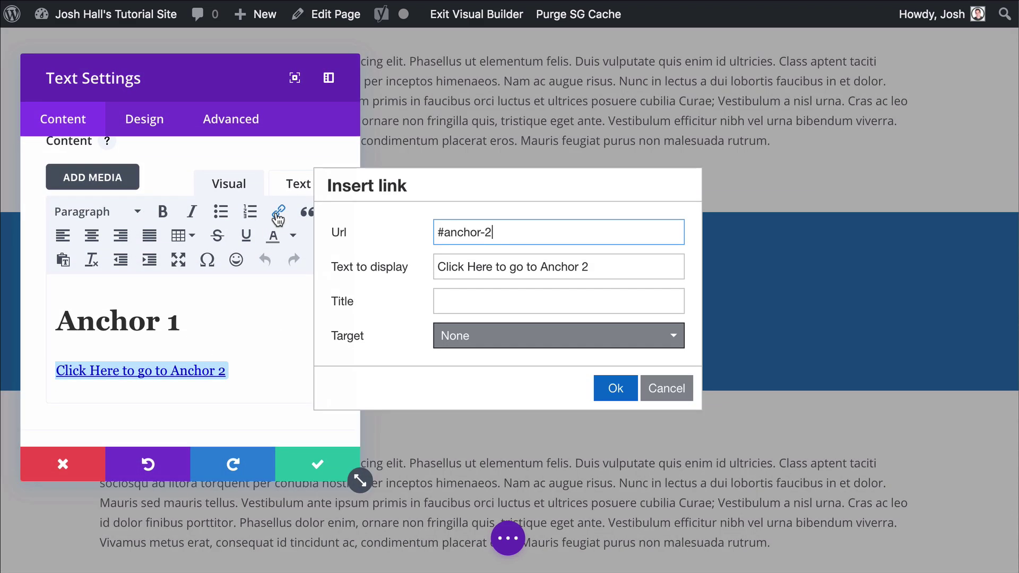
pyautogui.tripleClick(519, 226)
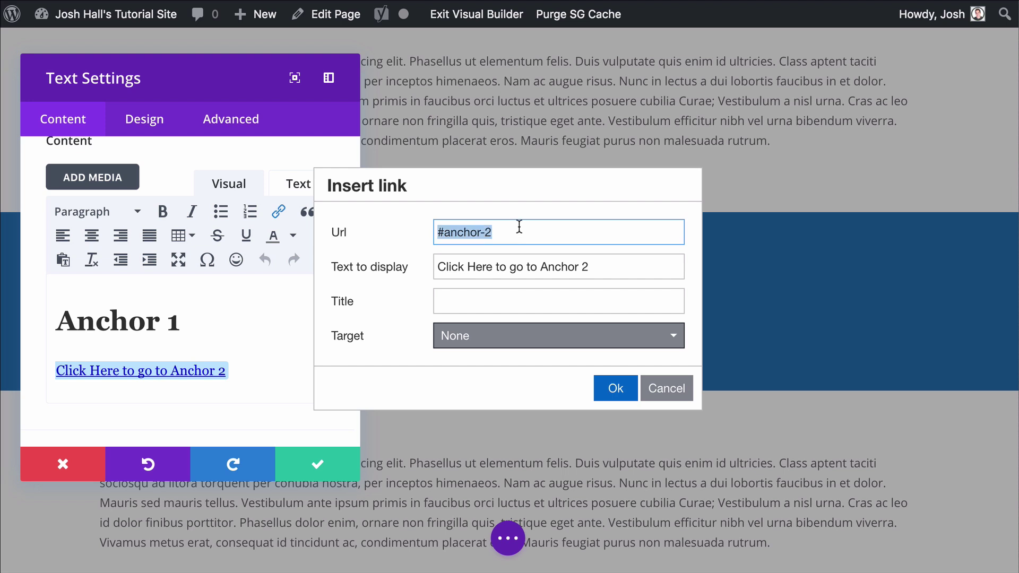
pyautogui.press('super+v')
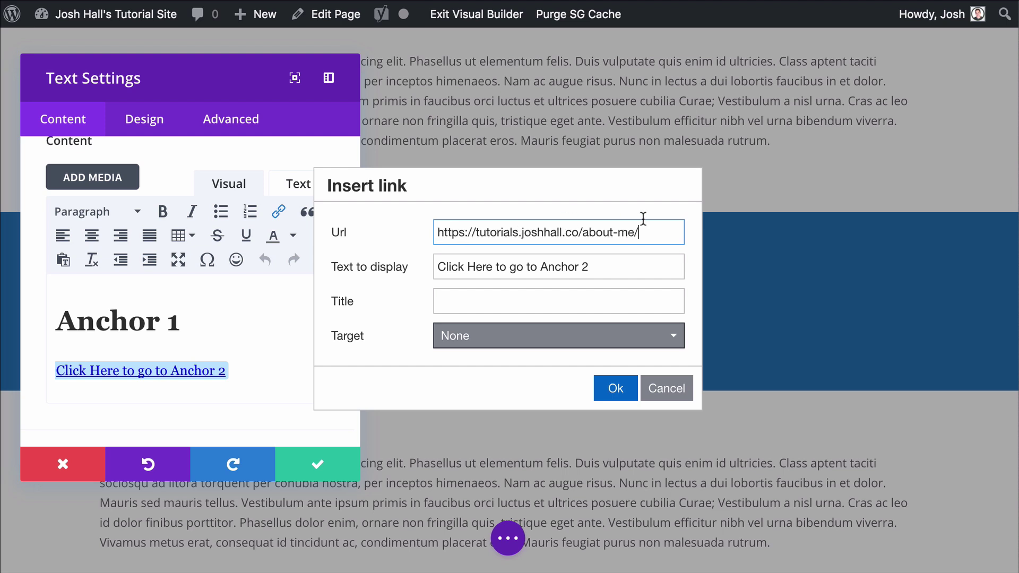
pyautogui.write('#email-sign-u')
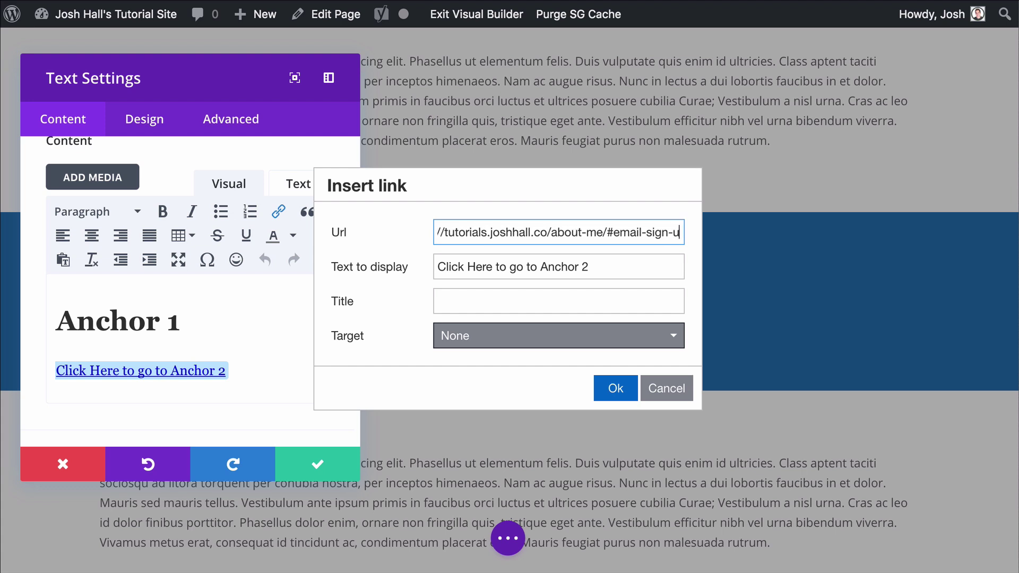
pyautogui.write('p')
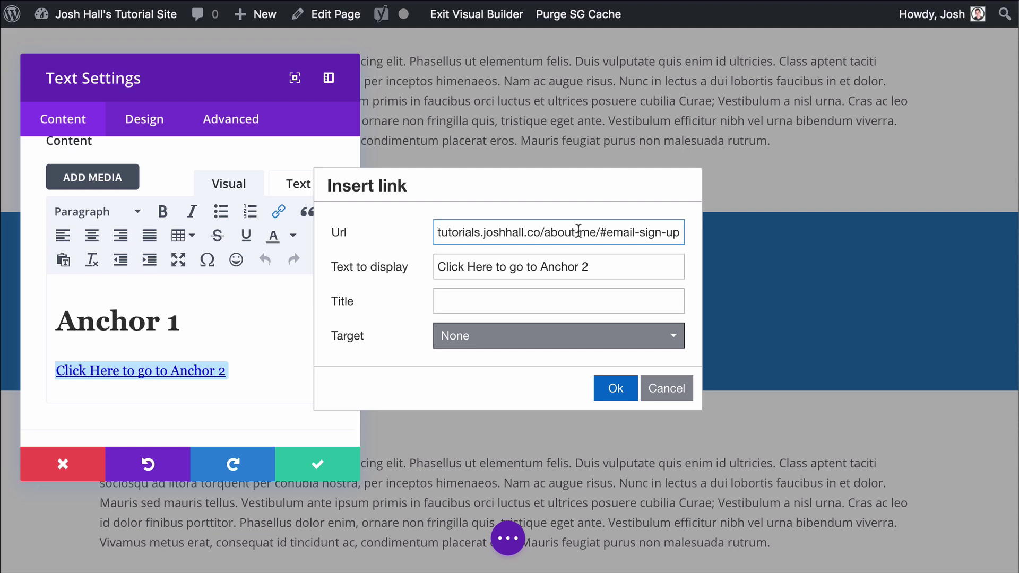
pyautogui.click(626, 389)
pyautogui.click(353, 474)
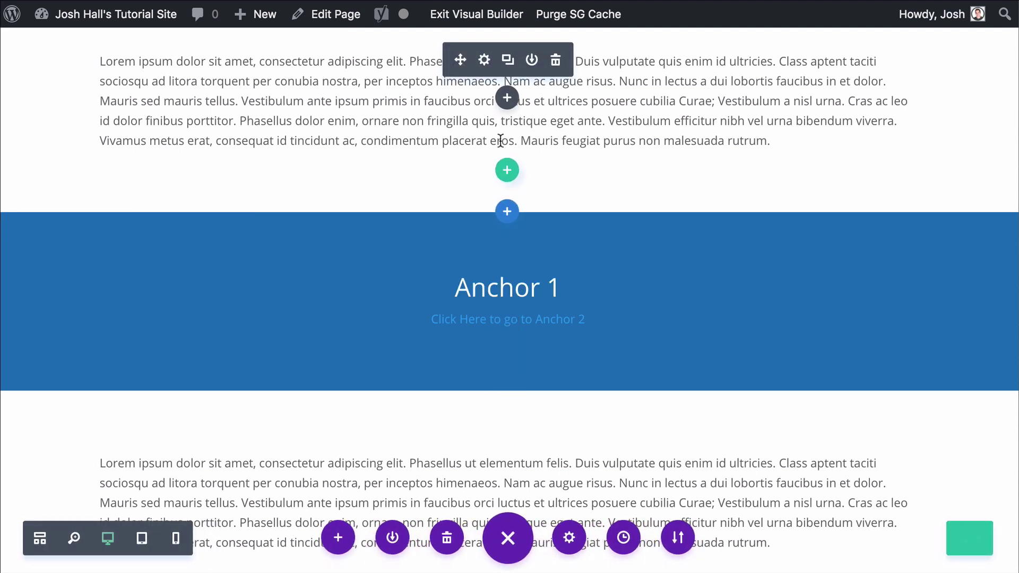
# Save the page while exiting the Visual Builder and test the "Click Here to go to Anchor 2" link in the Anchor 1 section.
pyautogui.click(475, 16)
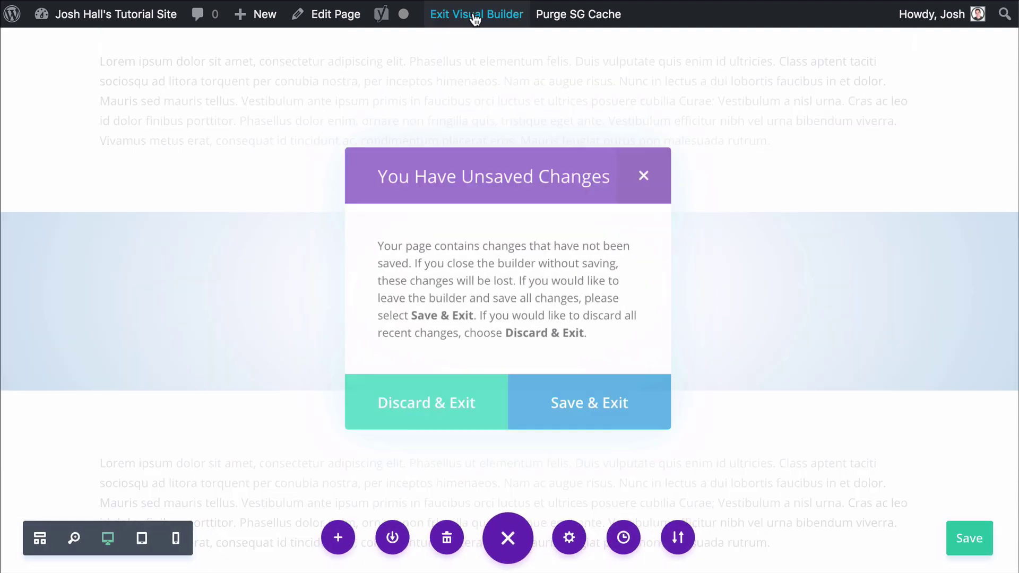
pyautogui.click(563, 382)
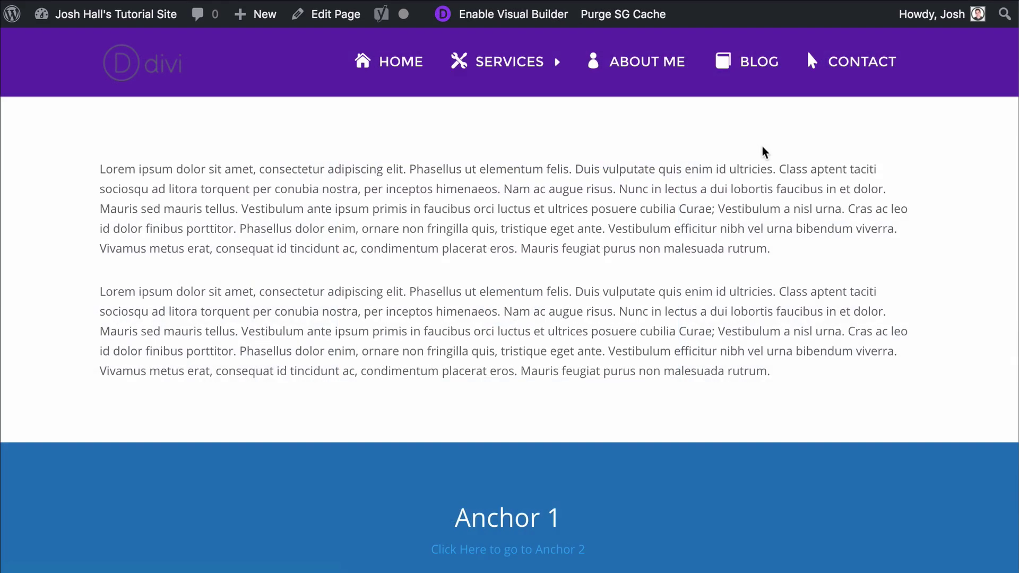
pyautogui.scroll(-4, 762, 145)
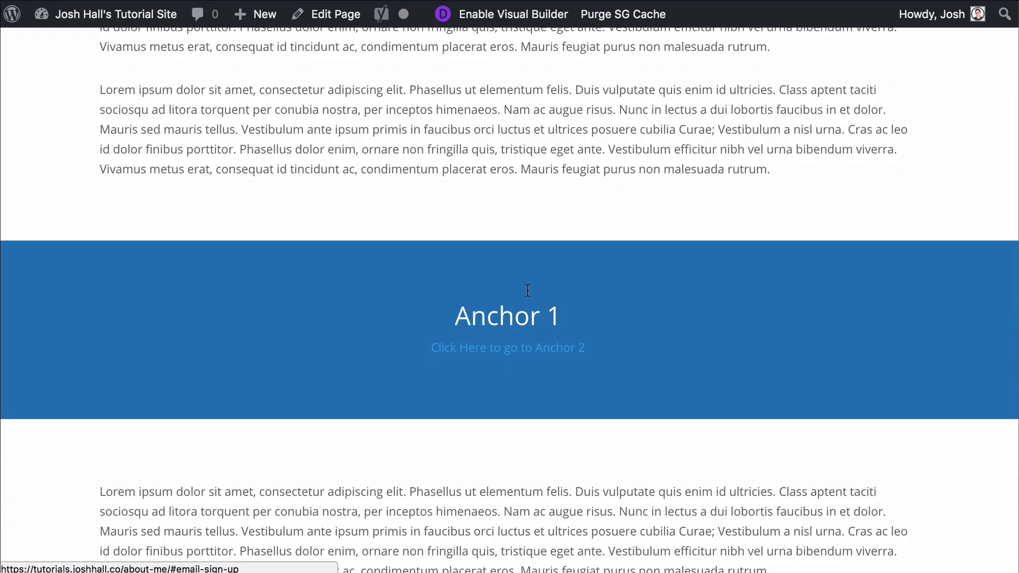
pyautogui.click(496, 352)
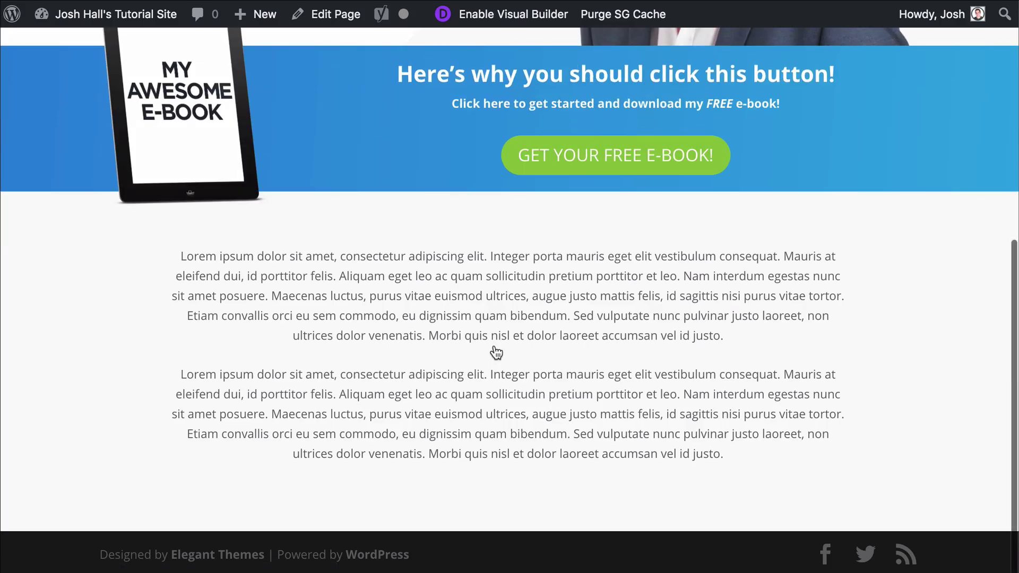
# Examine the About Me page around the free e-book section and show the Services submenu in the site's main navigation.
pyautogui.scroll(7, 934, 329)
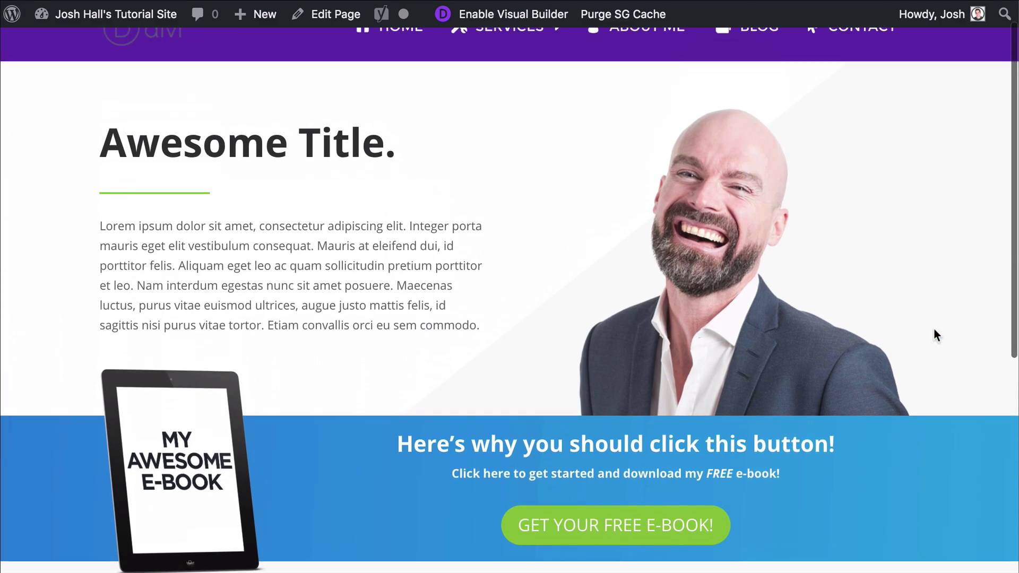
pyautogui.scroll(1, 934, 335)
pyautogui.scroll(-3, 934, 334)
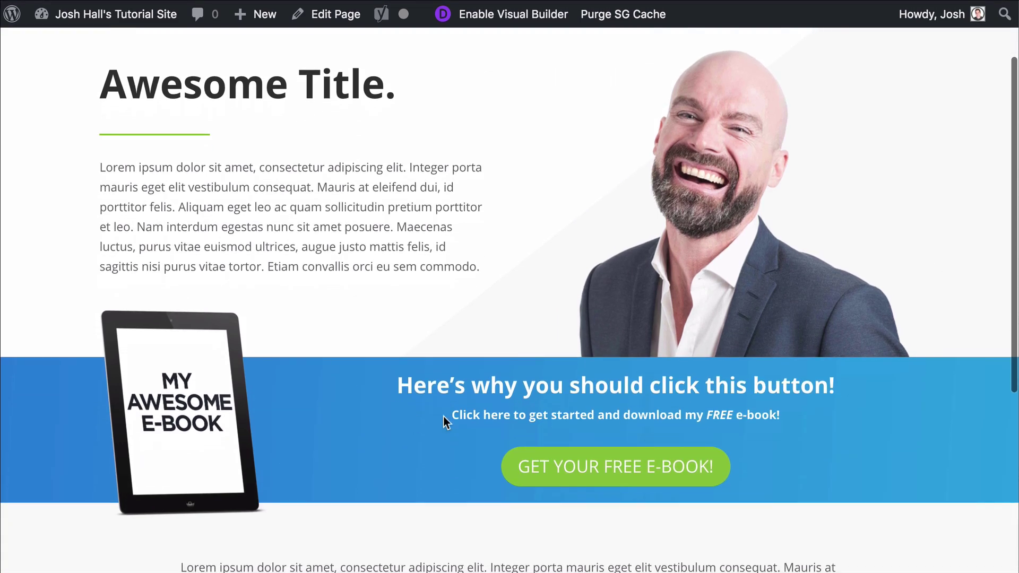
pyautogui.scroll(-1, 477, 404)
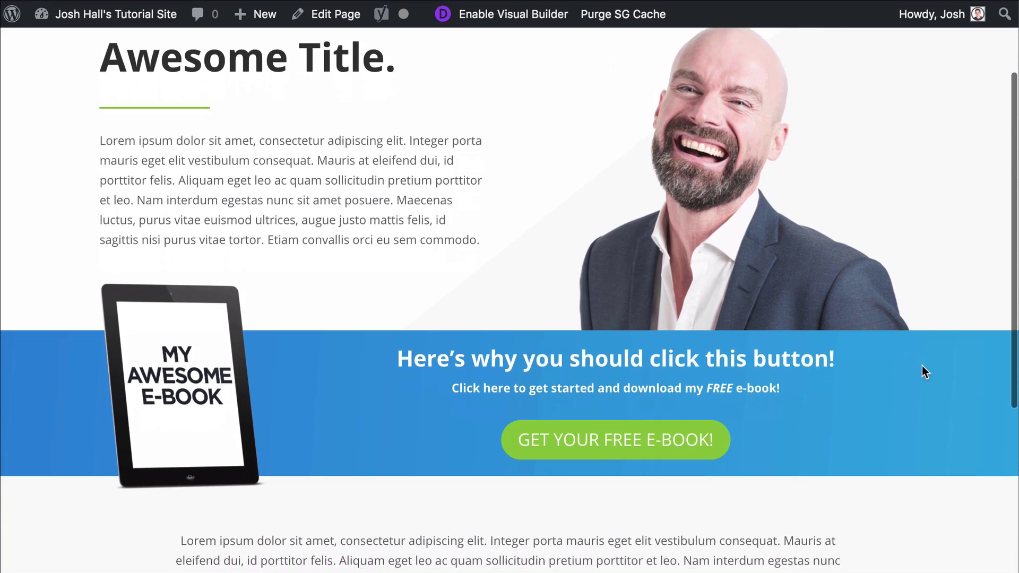
pyautogui.scroll(4, 922, 365)
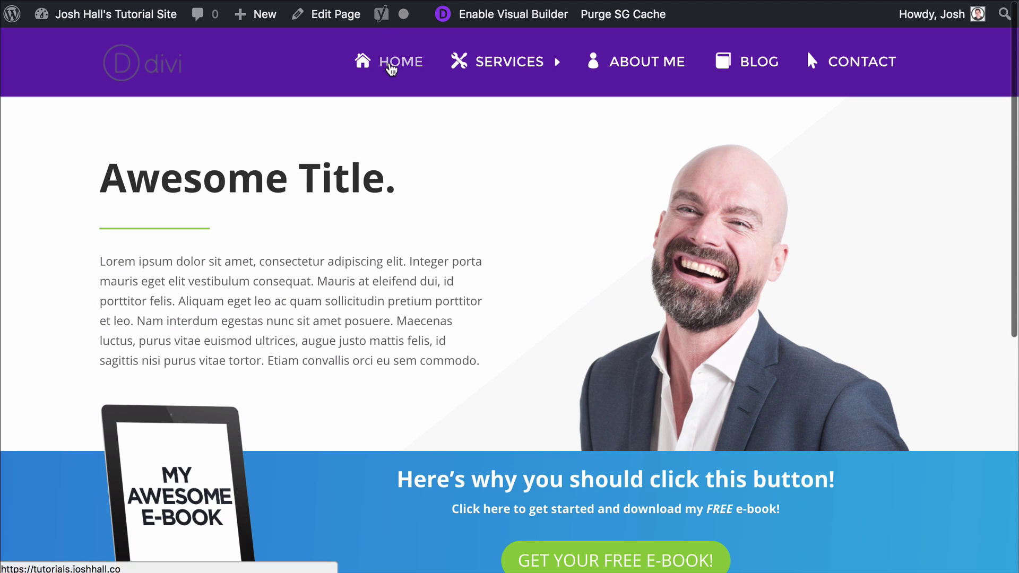
pyautogui.moveTo(483, 81)
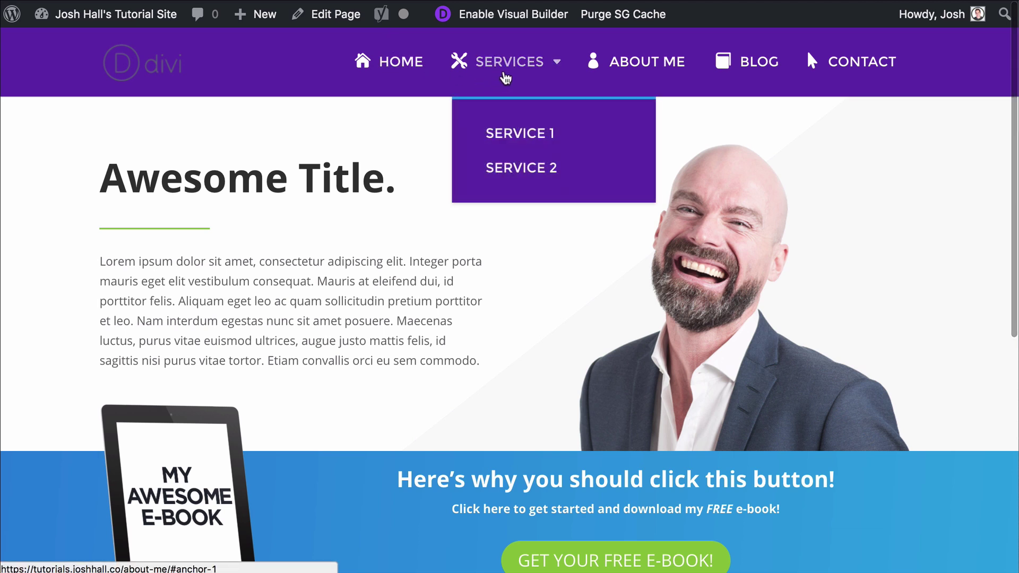